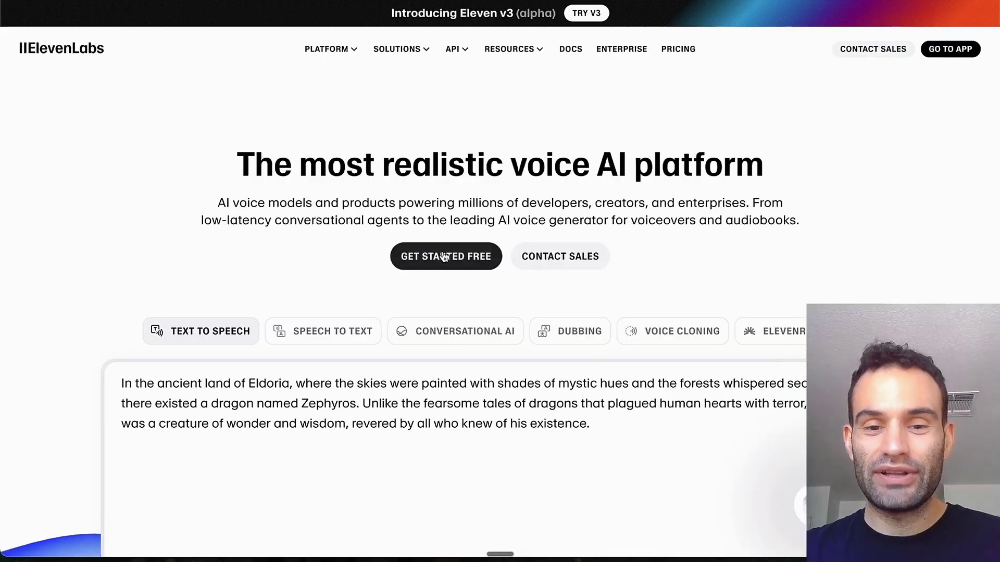
- Register a new free ElevenLabs account and verify its email through the Gmail link
{"action": "left_click", "coordinate": [443, 256]}
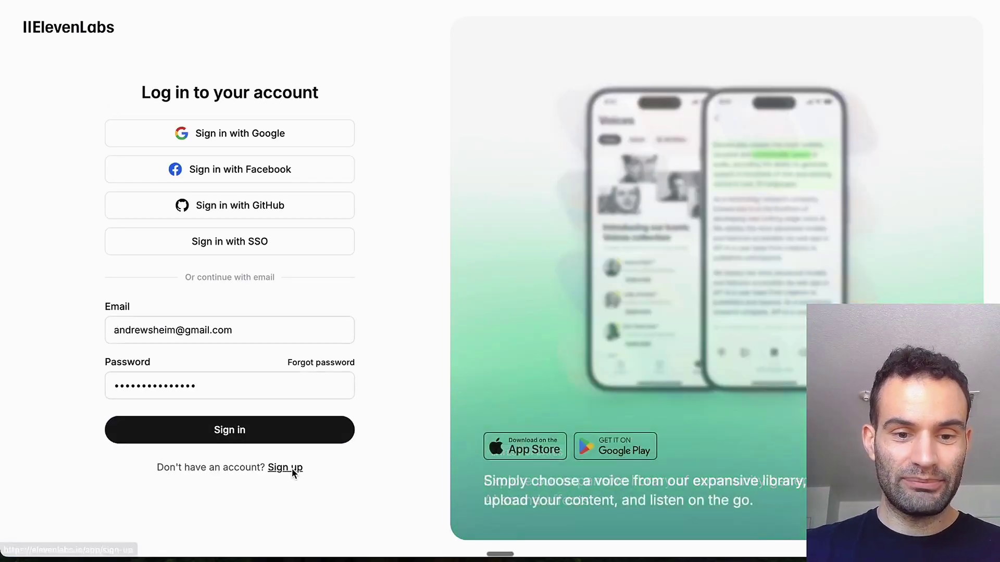
{"action": "left_click", "coordinate": [285, 468]}
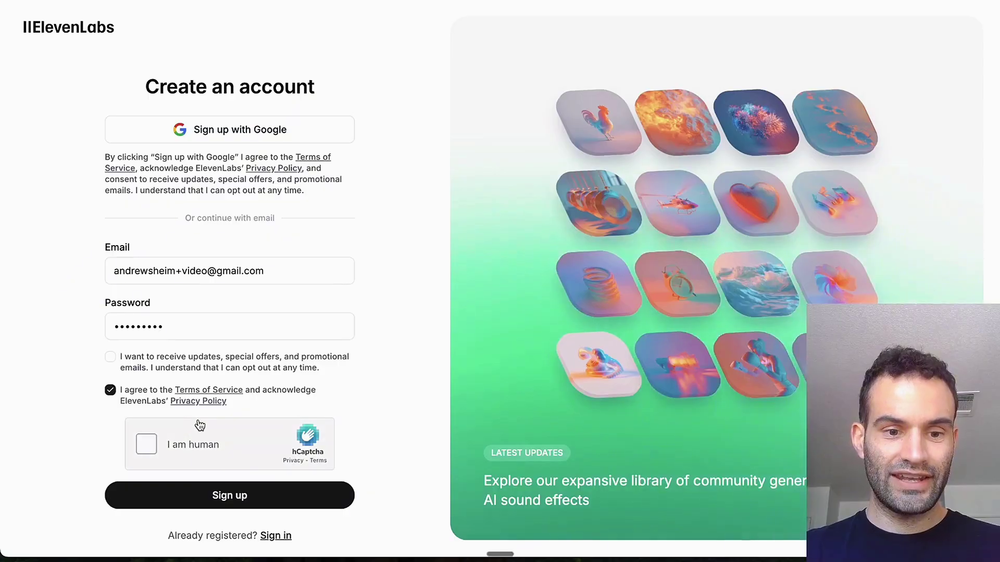
{"action": "left_click", "coordinate": [146, 444]}
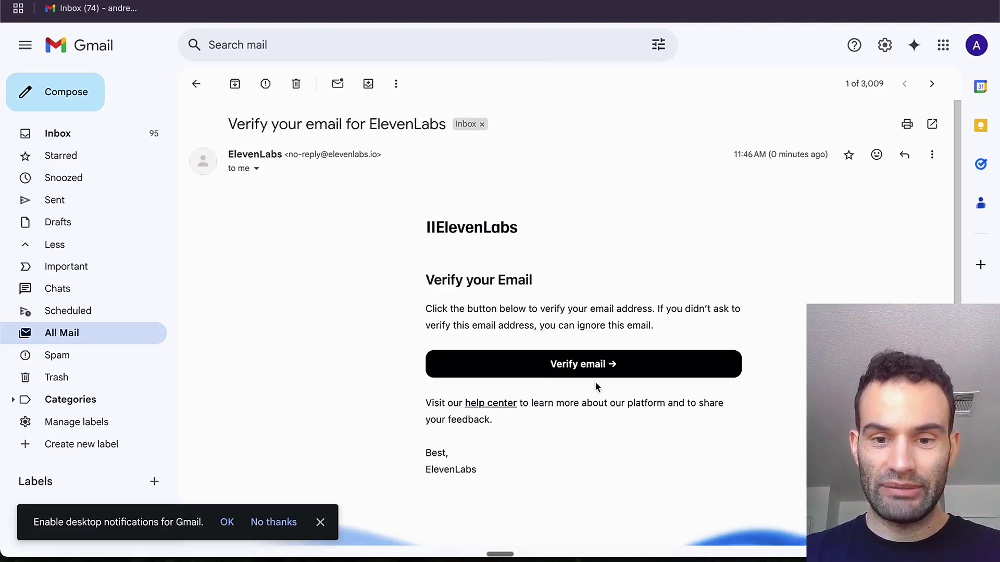
{"action": "left_click", "coordinate": [574, 365]}
{"action": "left_click", "coordinate": [632, 314]}
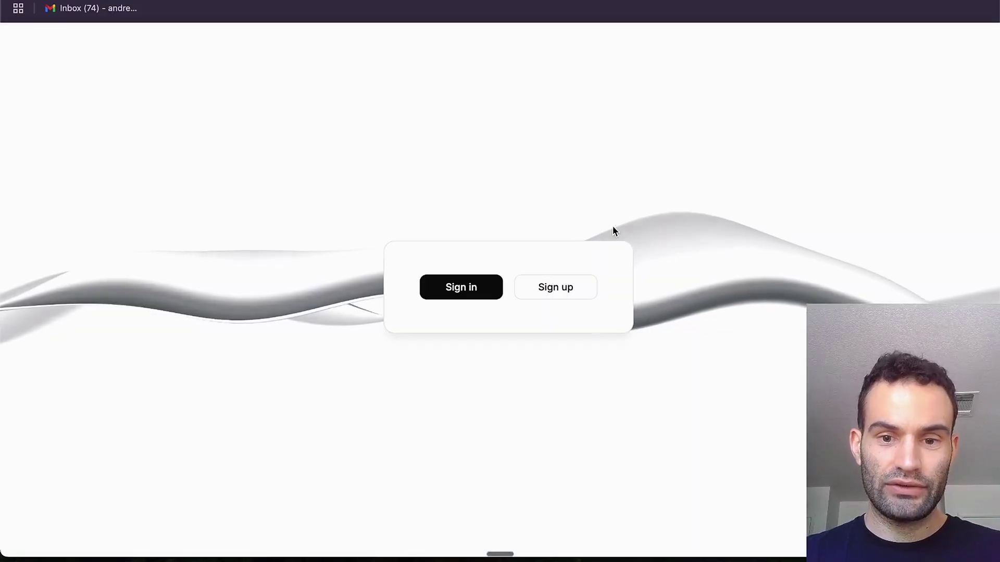
- Sign in to the new account with the saved login details
{"action": "left_click", "coordinate": [478, 291]}
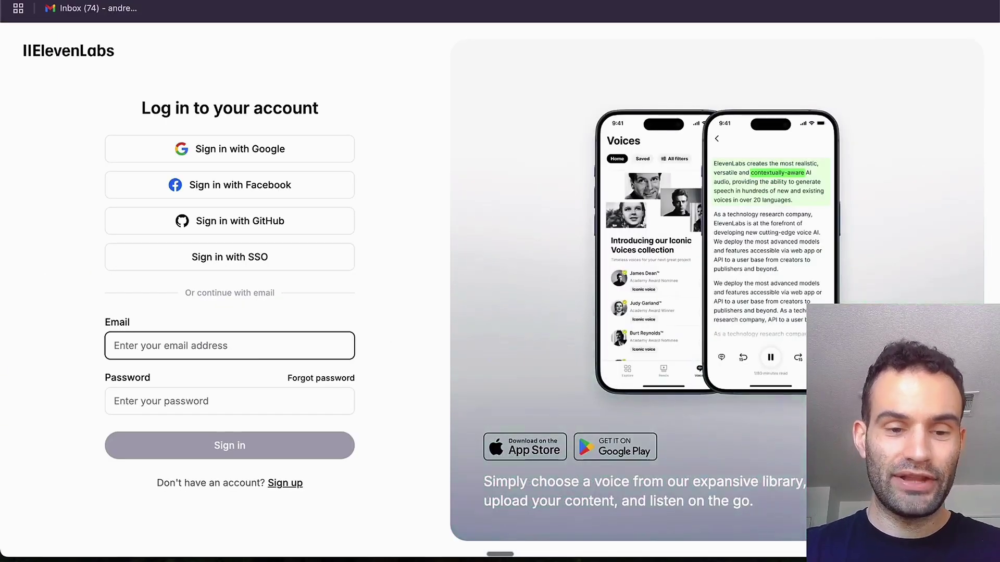
{"action": "type", "text": "a"}
{"action": "key", "text": "Down"}
{"action": "key", "text": "Return"}
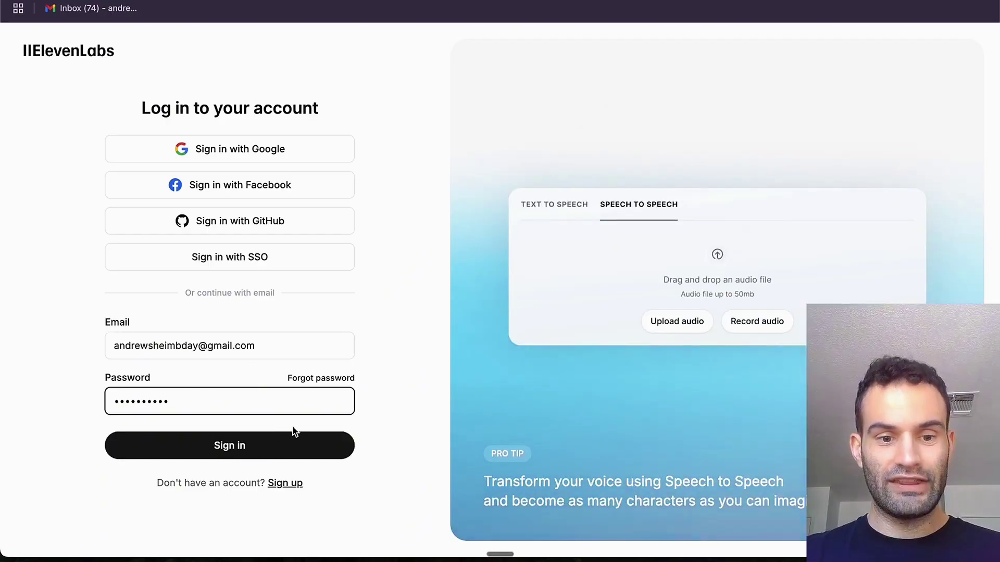
{"action": "left_click", "coordinate": [289, 449]}
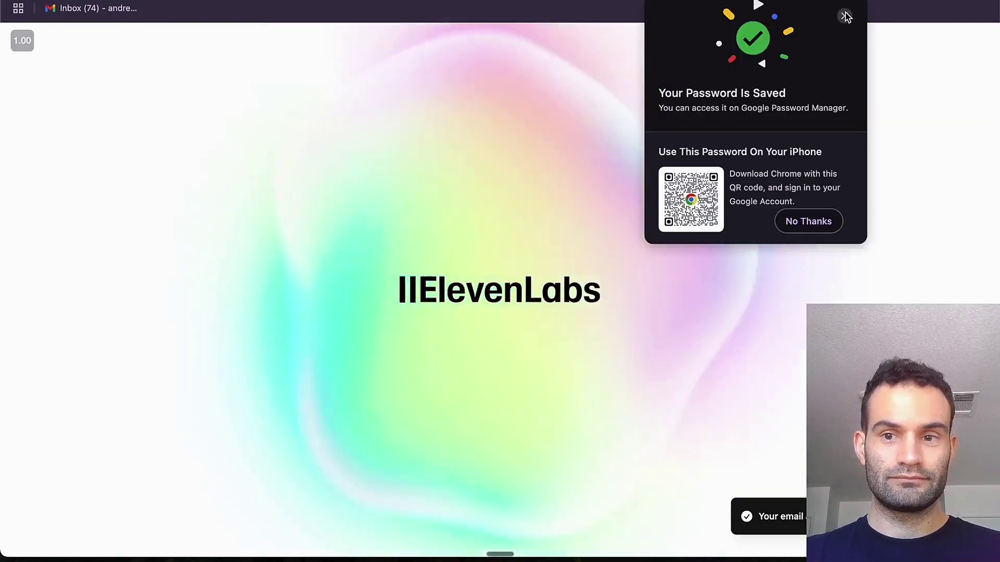
- Finish onboarding with Light style, birth date, YouTube, personal Fun use and Text to speech
{"action": "left_click", "coordinate": [844, 16]}
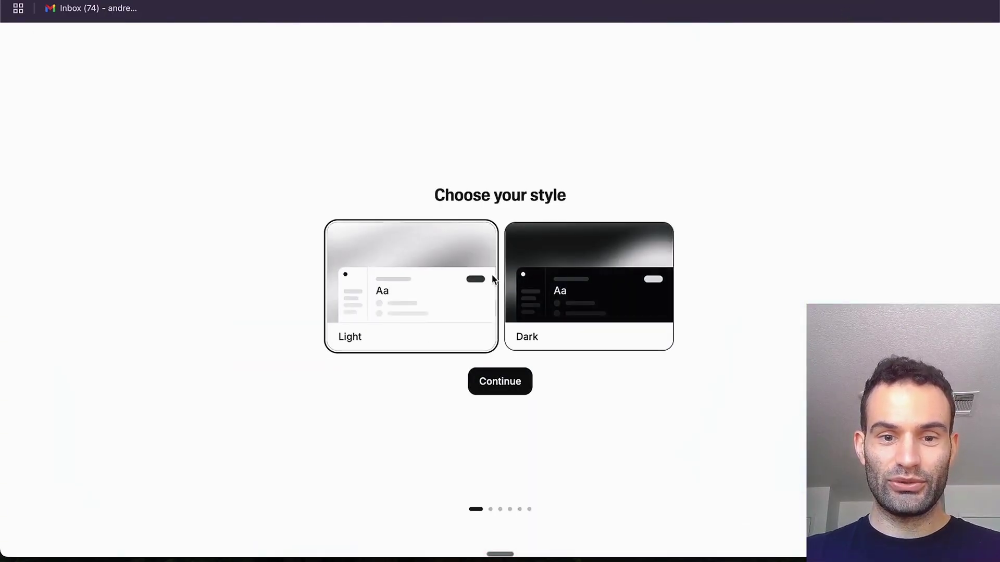
{"action": "left_click", "coordinate": [512, 387]}
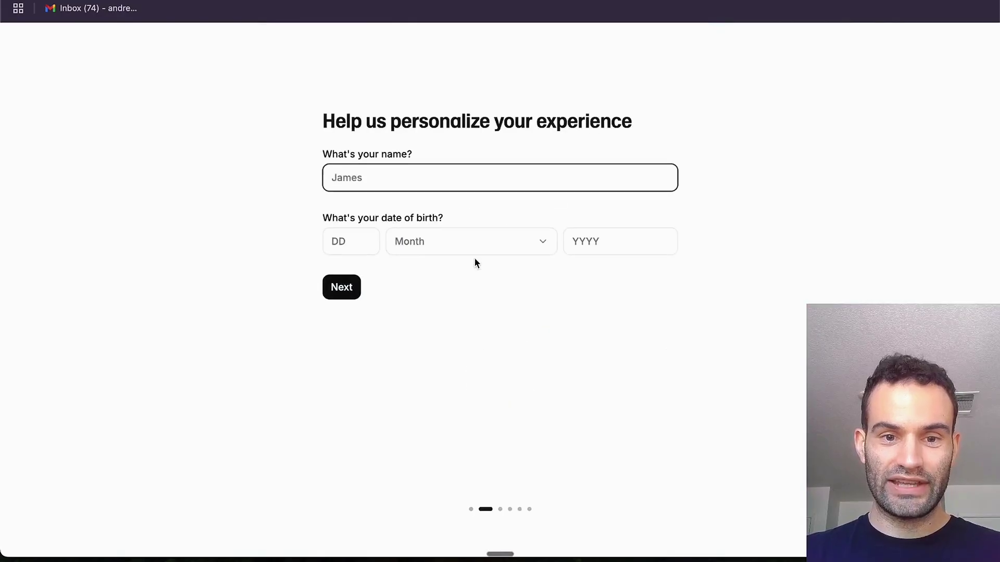
{"action": "type", "text": "Andrew"}
{"action": "left_click", "coordinate": [350, 244]}
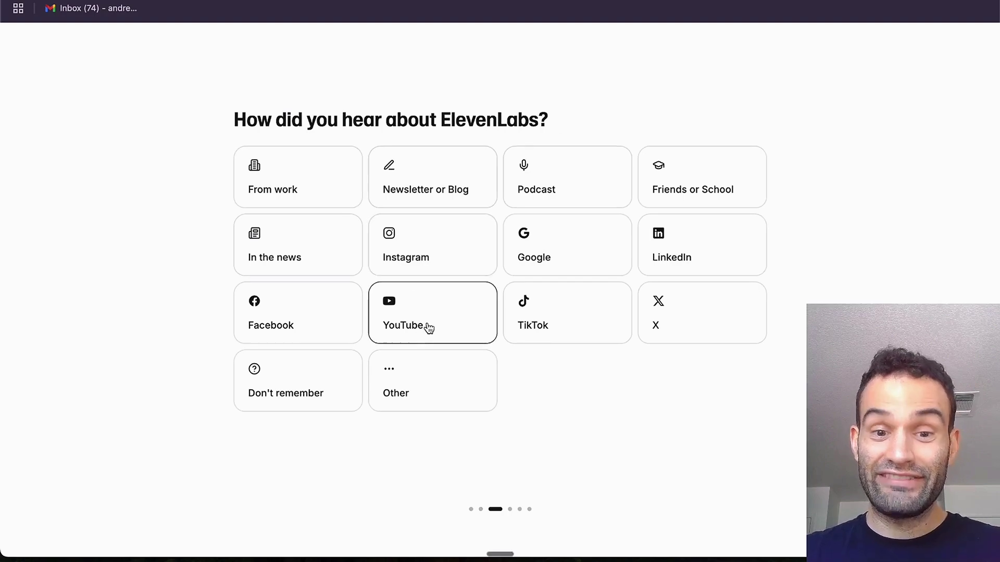
{"action": "left_click", "coordinate": [428, 328]}
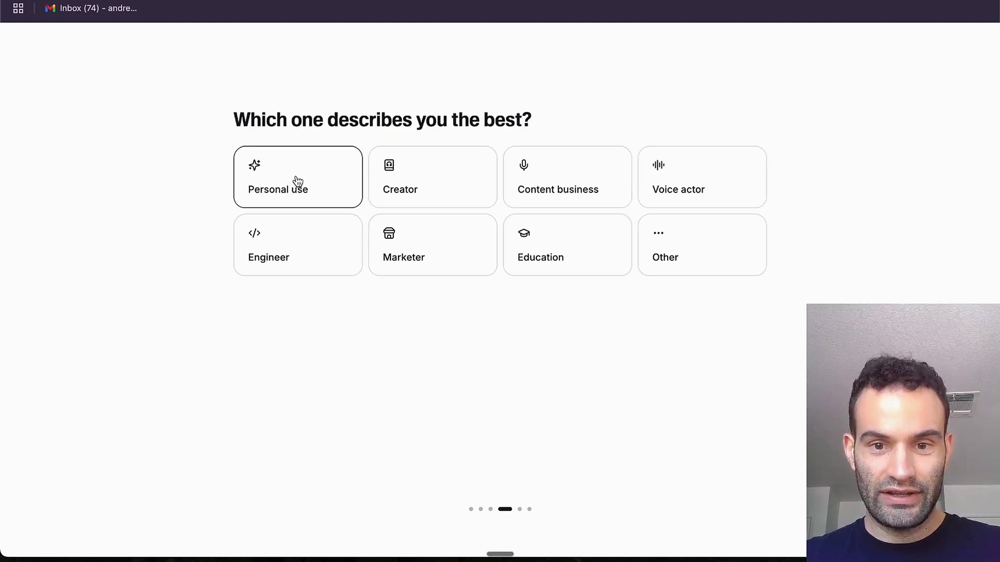
{"action": "left_click", "coordinate": [326, 176]}
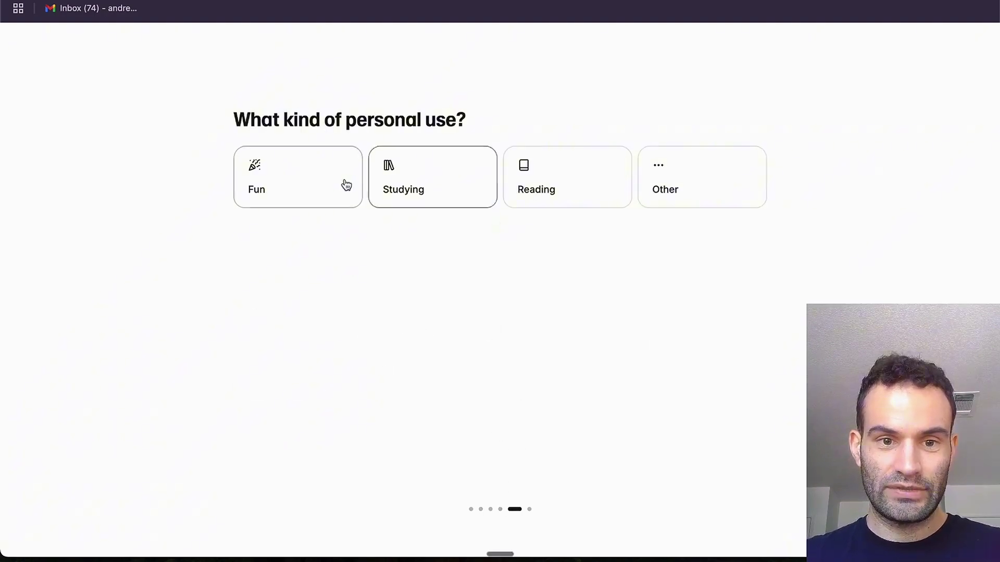
{"action": "left_click", "coordinate": [341, 183]}
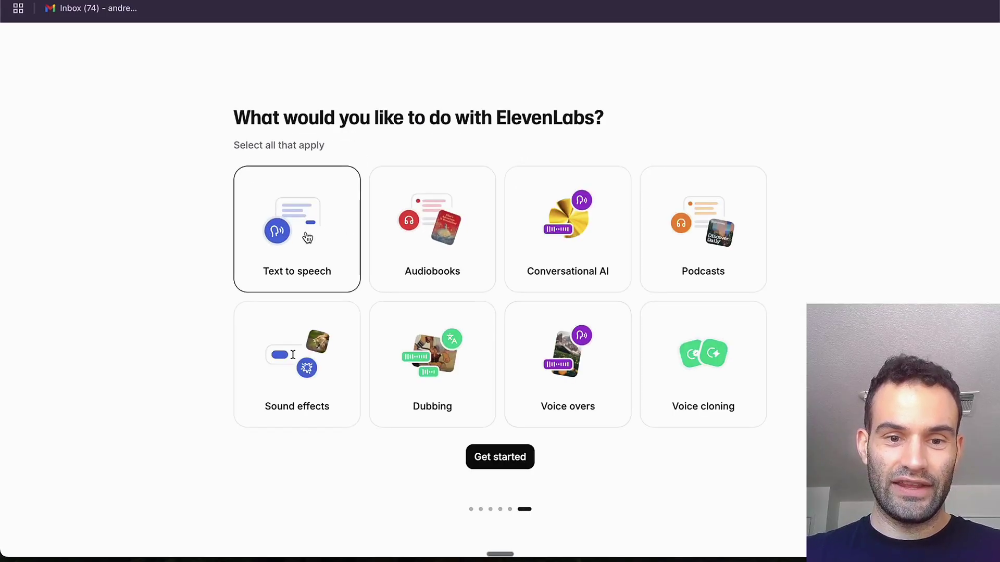
{"action": "left_click", "coordinate": [308, 237]}
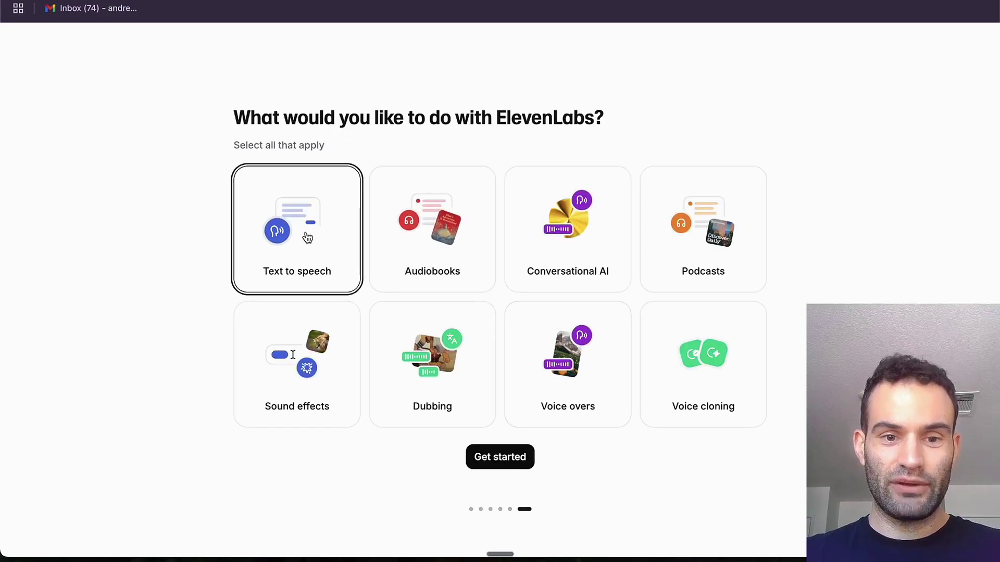
{"action": "left_click", "coordinate": [511, 465]}
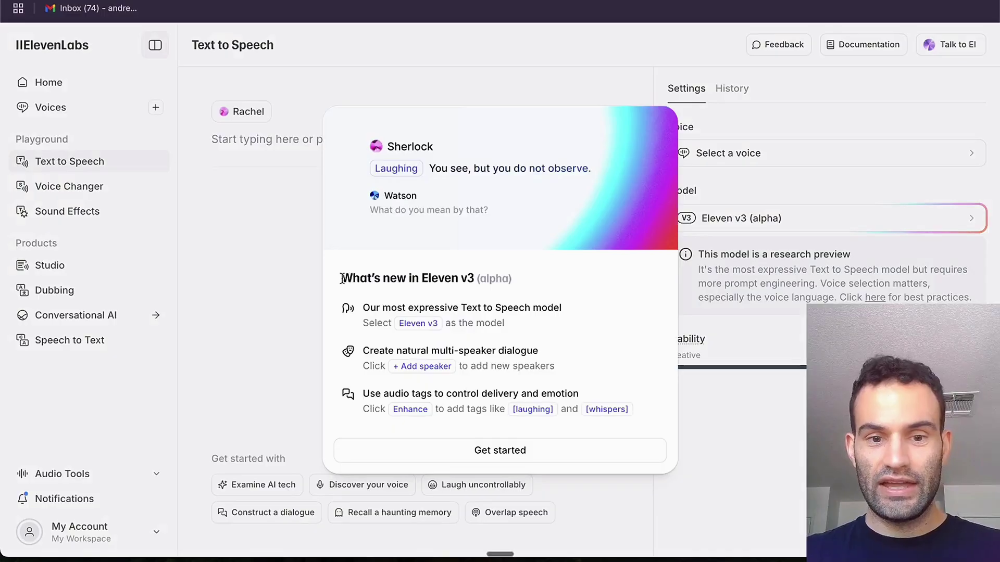
- Dismiss the What's new in Eleven v3 notice
{"action": "left_click_drag", "start_coordinate": [341, 278], "coordinate": [486, 279]}
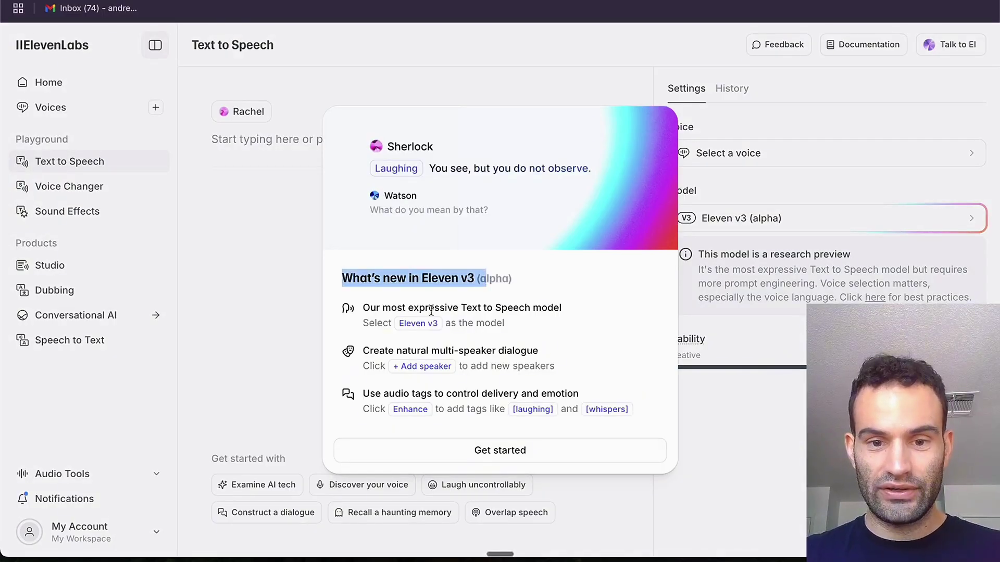
{"action": "left_click", "coordinate": [609, 316]}
{"action": "left_click", "coordinate": [491, 451]}
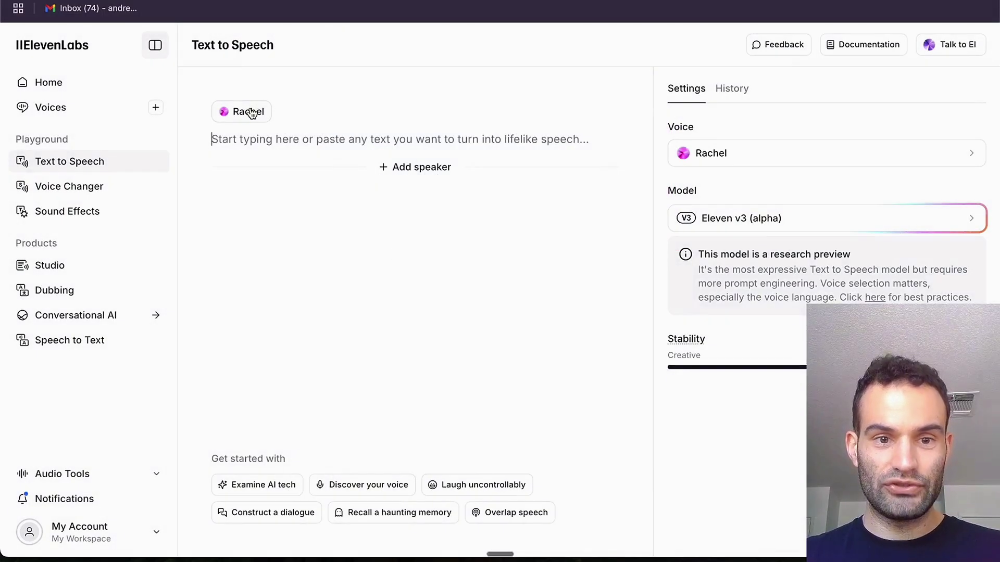
- Choose the Nichalia Schwartz voice from the Best voices for v3 filter
{"action": "left_click", "coordinate": [250, 112]}
{"action": "left_click", "coordinate": [727, 231]}
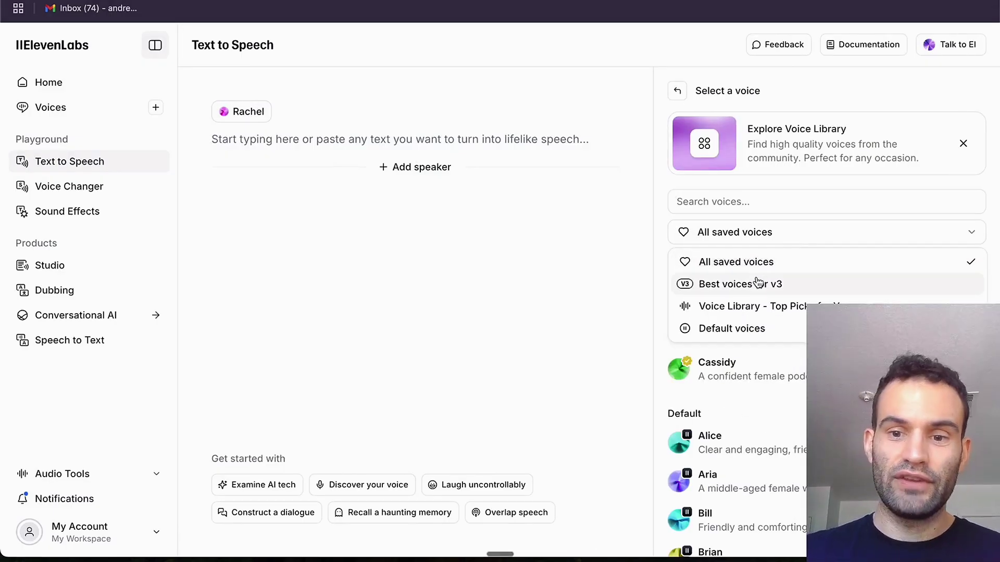
{"action": "left_click", "coordinate": [757, 282]}
{"action": "scroll", "coordinate": [774, 402], "scroll_direction": "down", "scroll_amount": 1}
{"action": "left_click", "coordinate": [749, 385]}
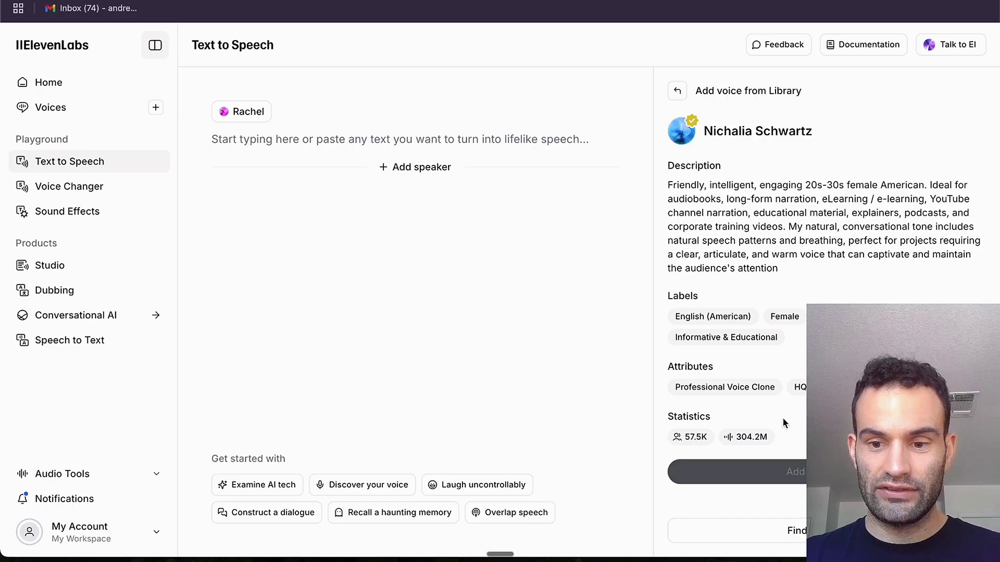
- Generate sad 'hello please subscribe' speech, play Generation 2 and download it as MP3
{"action": "left_click", "coordinate": [256, 139]}
{"action": "type", "text": "[sad] hello please subscribe"}
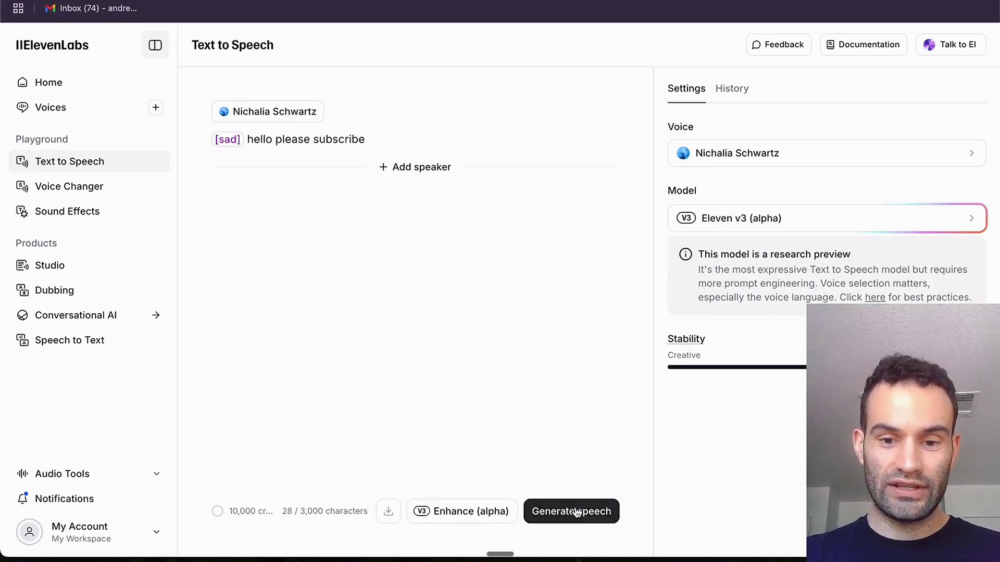
{"action": "left_click", "coordinate": [575, 511]}
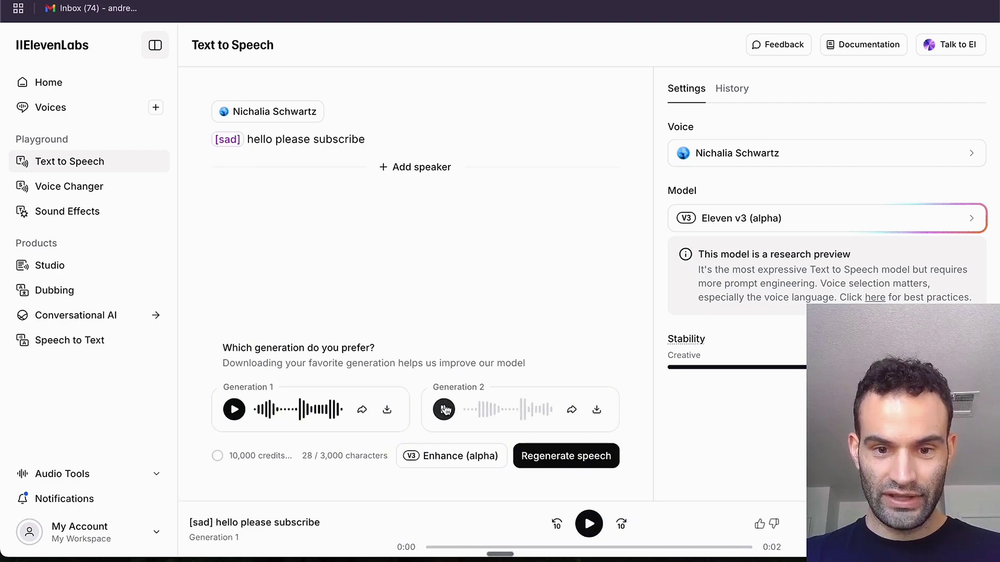
{"action": "left_click", "coordinate": [444, 409]}
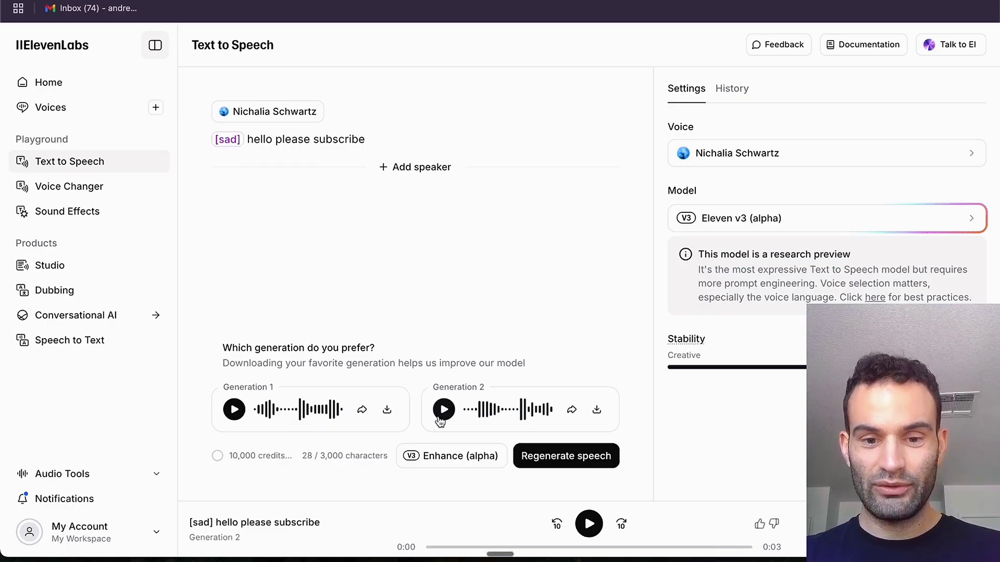
{"action": "left_click", "coordinate": [596, 410]}
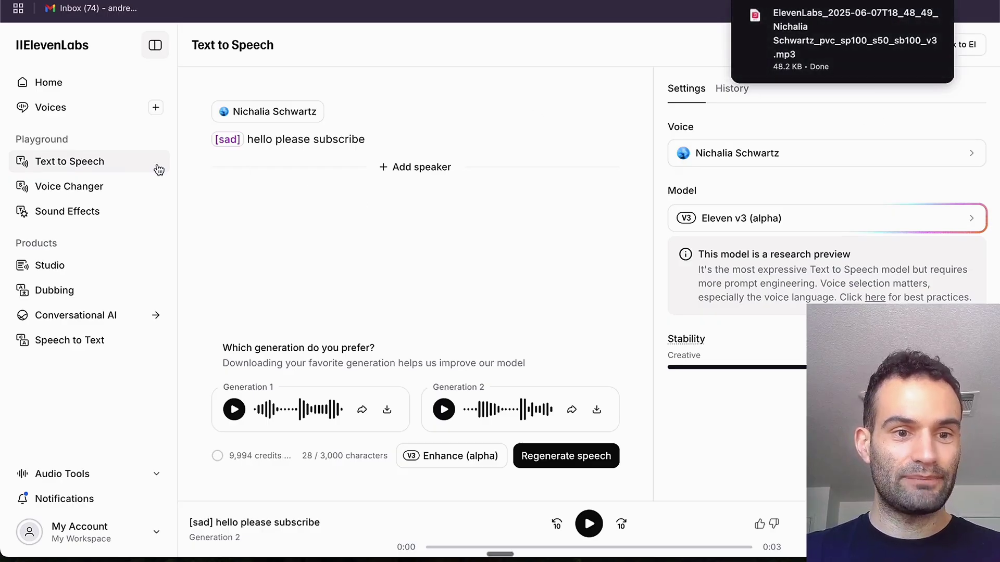
- Open the voice library, dismiss the announcement, and show the add-a-new-voice options
{"action": "left_click", "coordinate": [47, 111]}
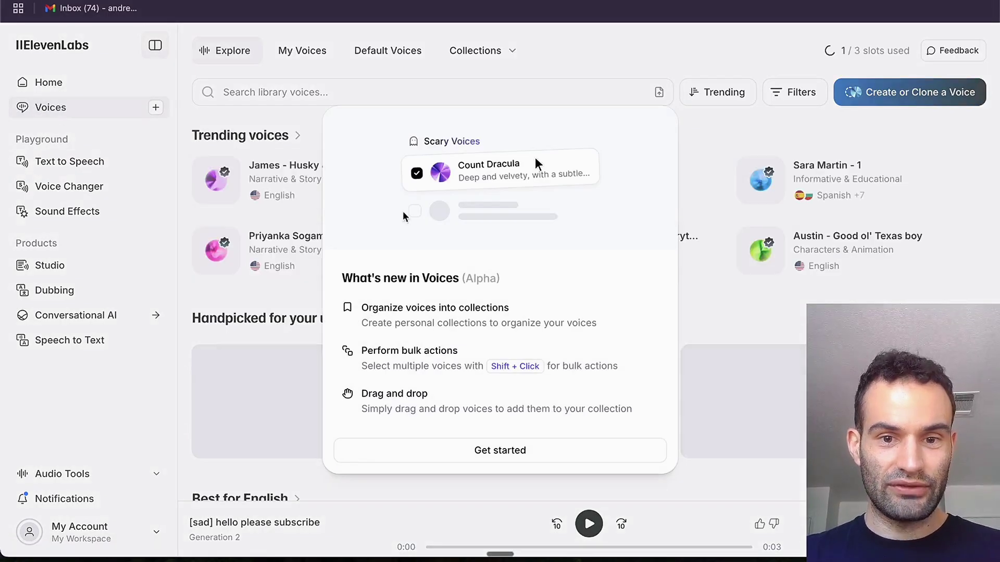
{"action": "left_click", "coordinate": [494, 452]}
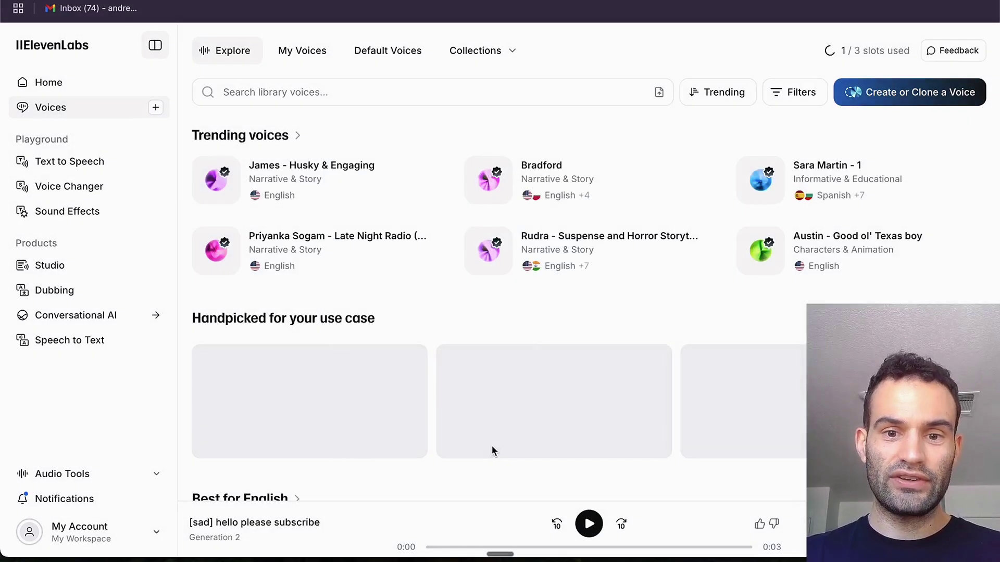
{"action": "left_click", "coordinate": [943, 92]}
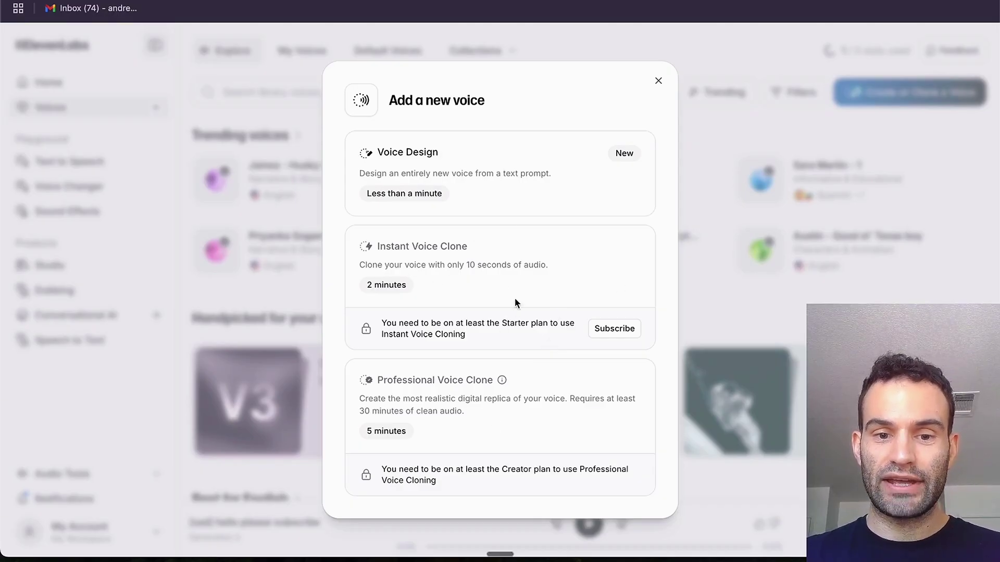
- Randomize to the angry old pirate prompt, generate three previews, and pick Voice 2
{"action": "left_click", "coordinate": [494, 184]}
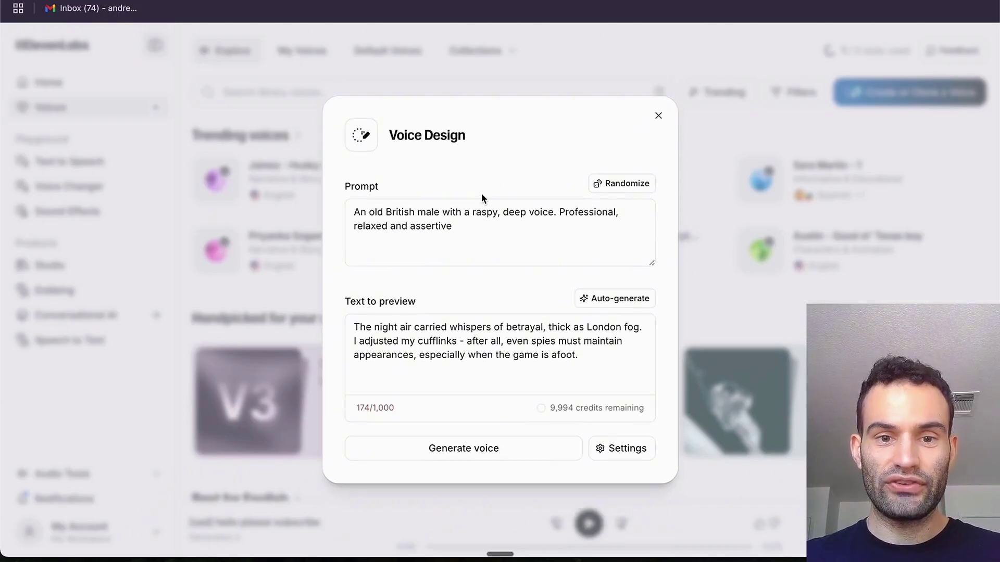
{"action": "left_click", "coordinate": [622, 184]}
{"action": "left_click", "coordinate": [626, 186]}
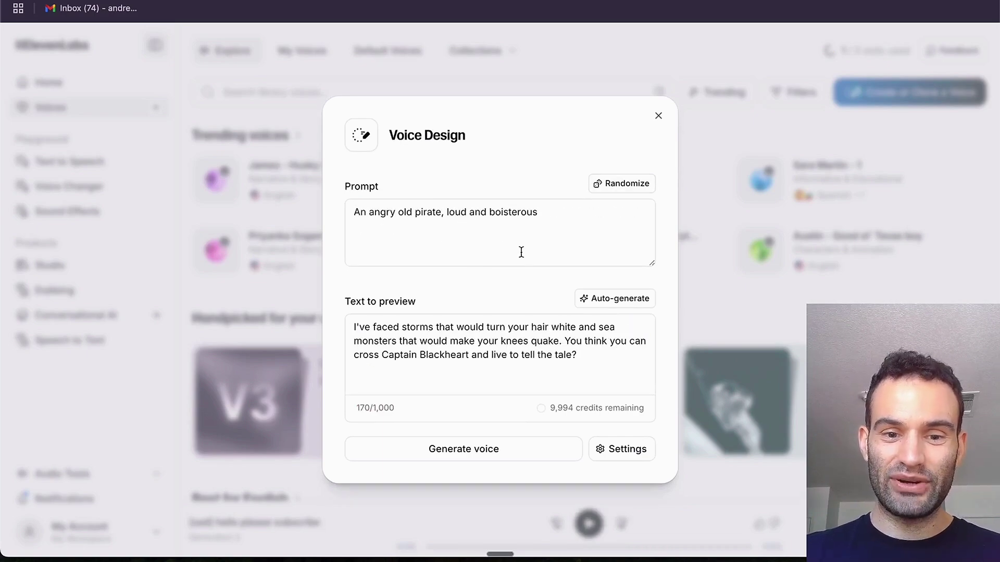
{"action": "left_click", "coordinate": [529, 454]}
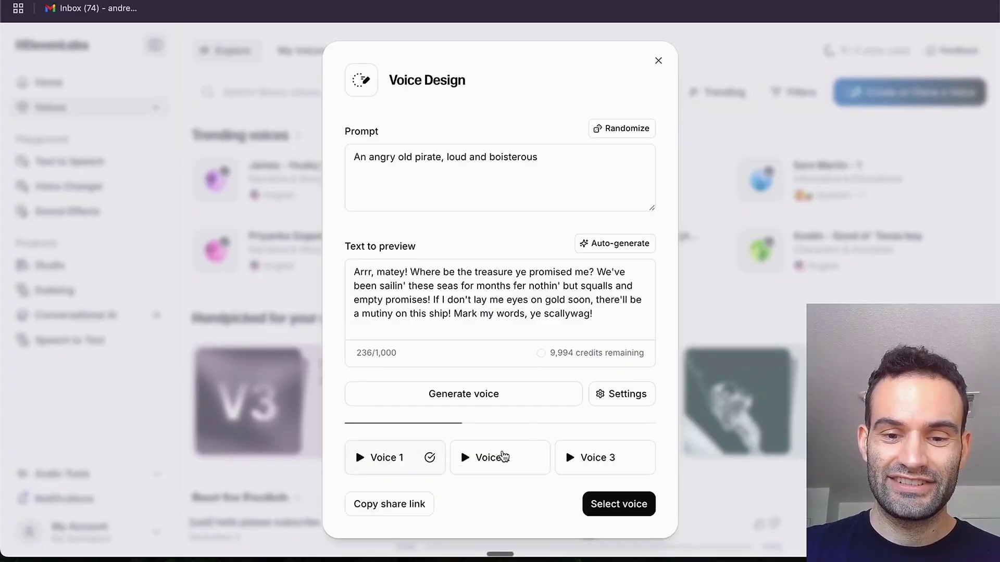
{"action": "left_click", "coordinate": [504, 457]}
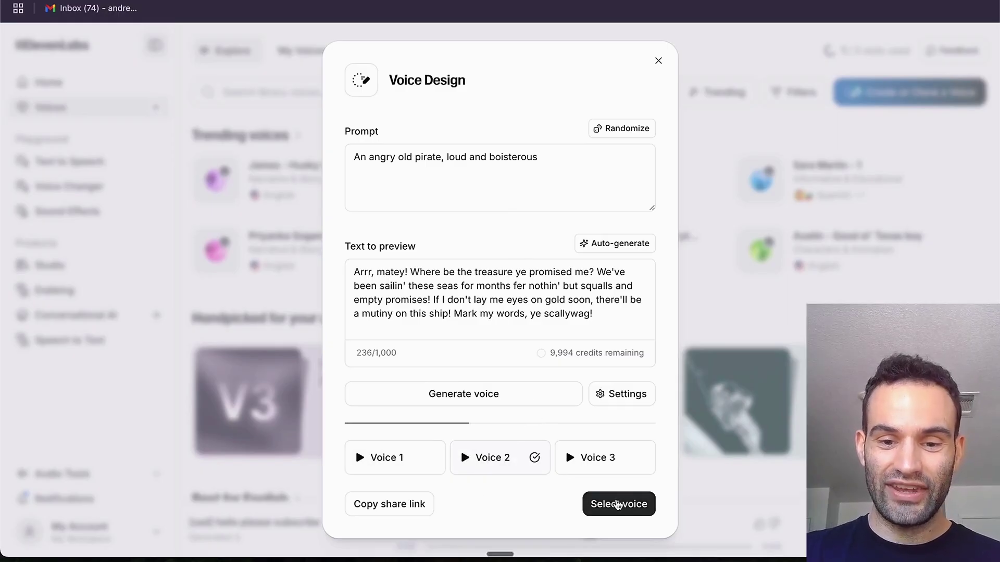
- Save the chosen voice as 'pirate man' with English as its language
{"action": "left_click", "coordinate": [618, 504]}
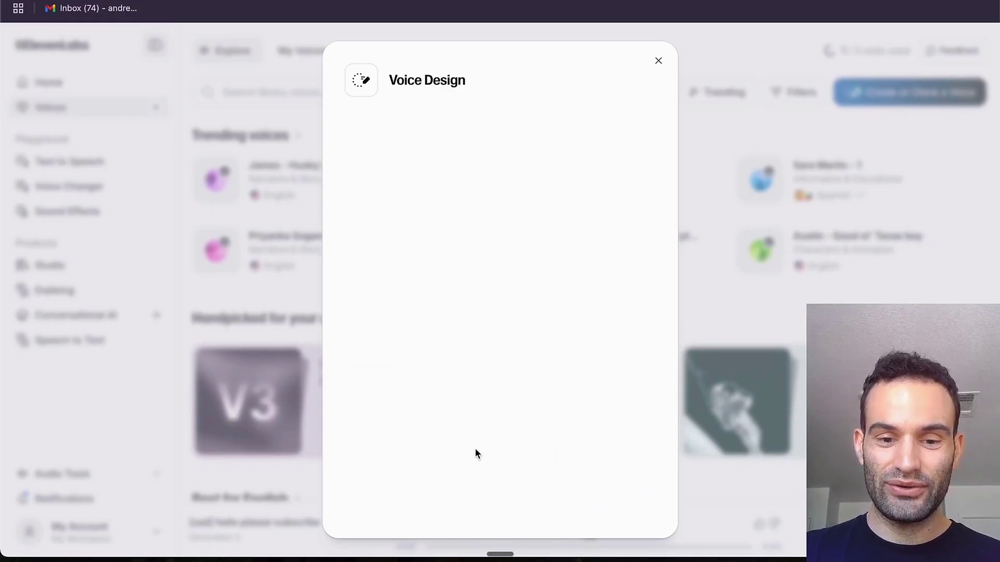
{"action": "left_click", "coordinate": [430, 211]}
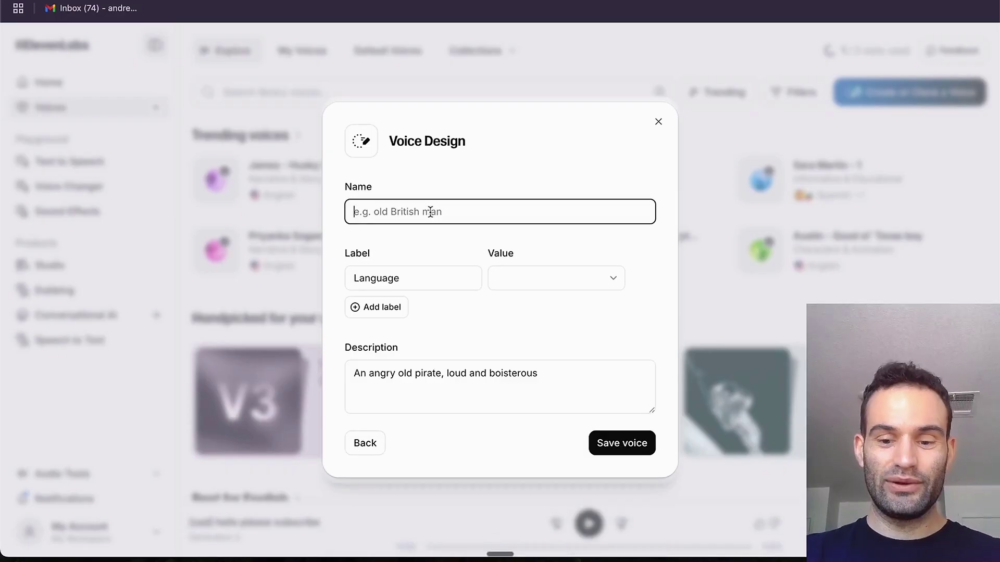
{"action": "type", "text": "pirate man"}
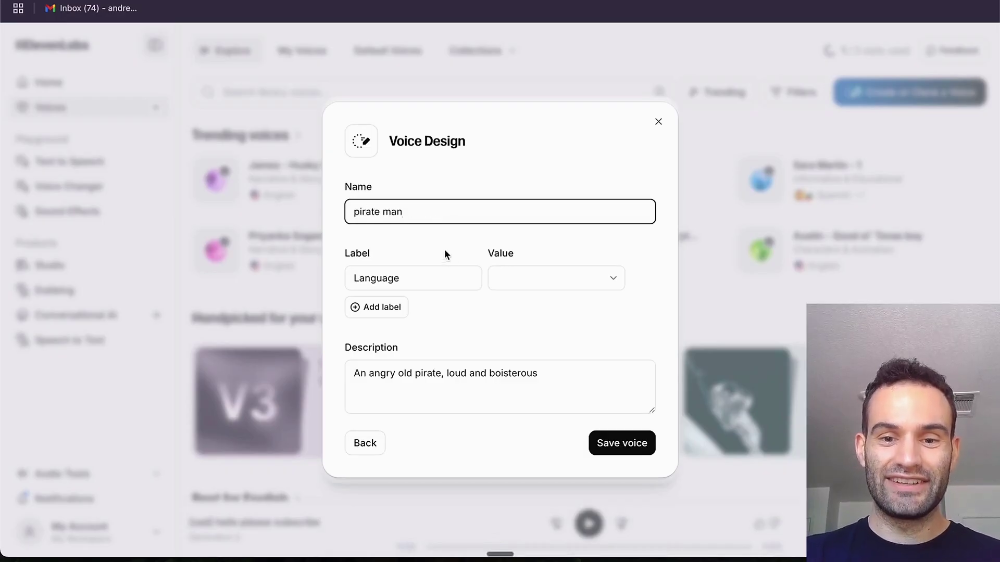
{"action": "left_click", "coordinate": [522, 279]}
{"action": "key", "text": "e"}
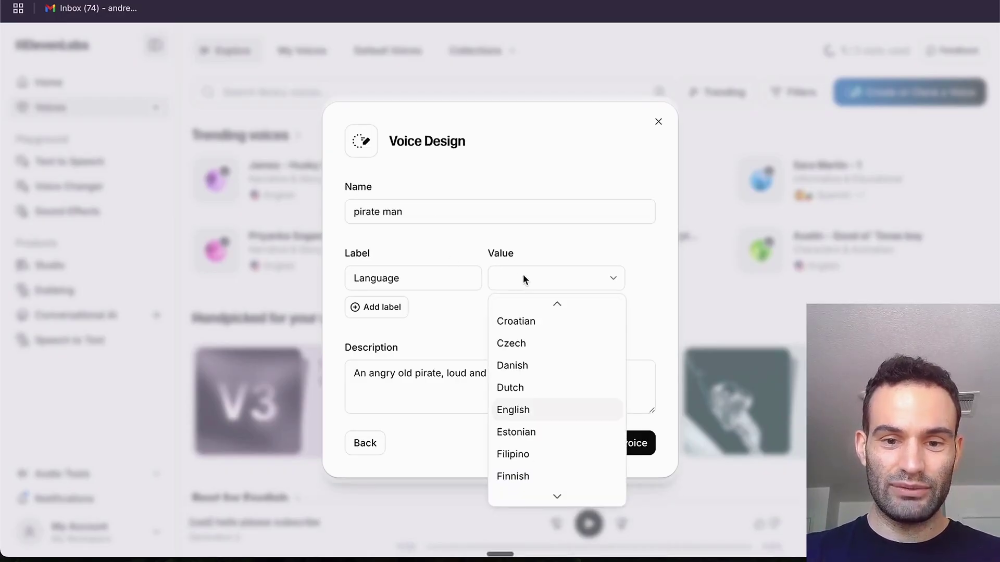
{"action": "left_click", "coordinate": [523, 408]}
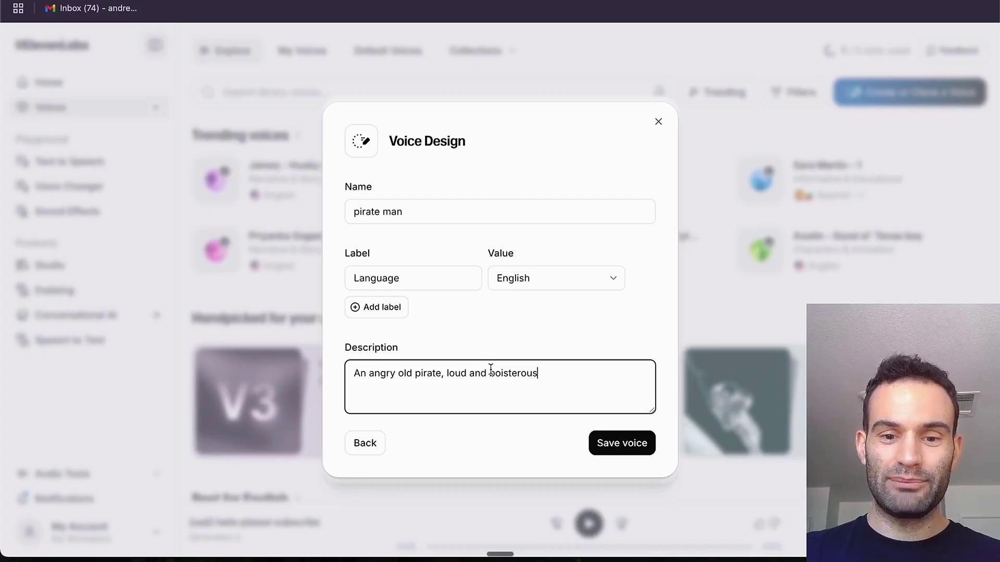
{"action": "left_click", "coordinate": [603, 443]}
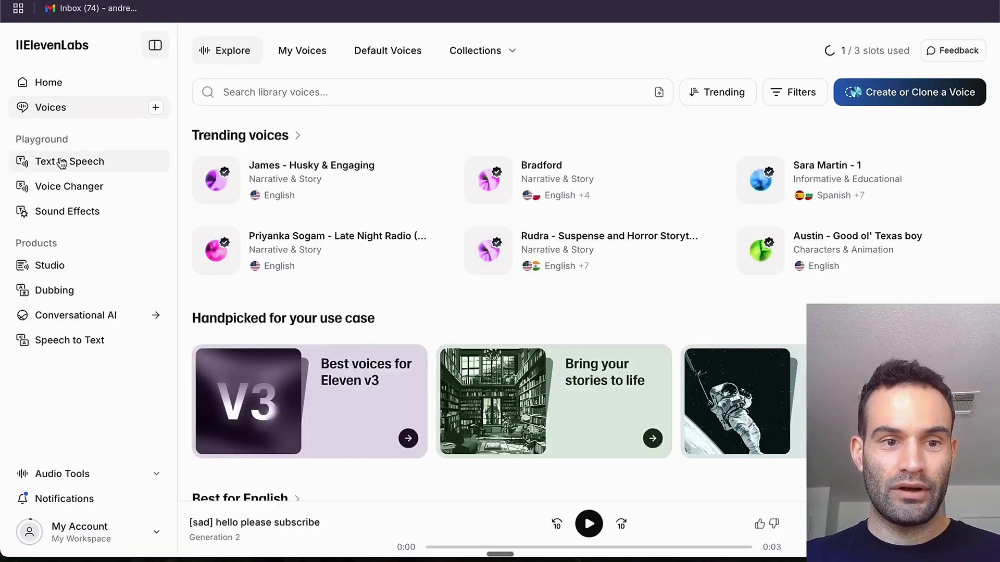
- Speak the sad 'hello please subscribe' line in the saved pirate man voice and play Generation 2
{"action": "left_click", "coordinate": [69, 162]}
{"action": "left_click", "coordinate": [274, 111]}
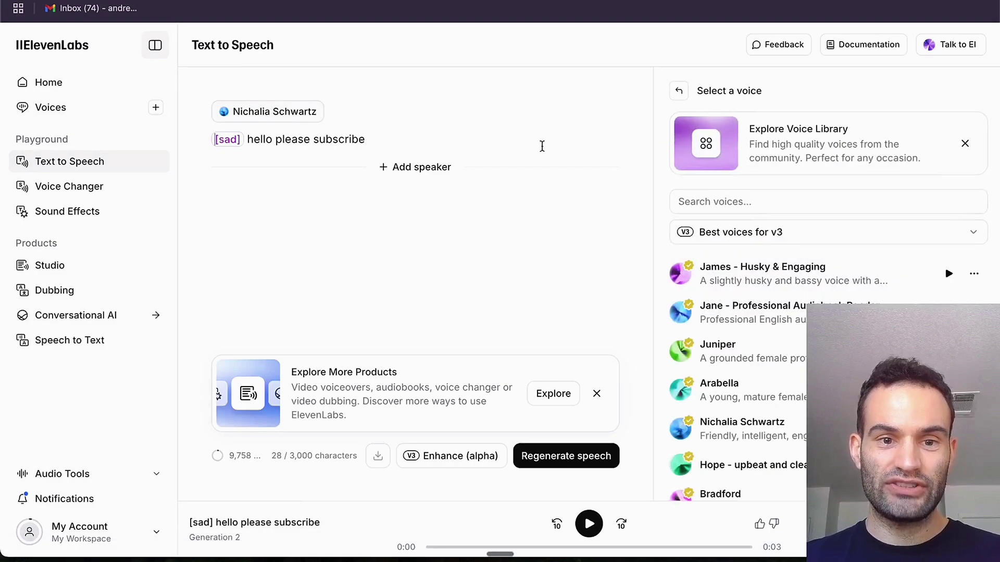
{"action": "left_click", "coordinate": [745, 232]}
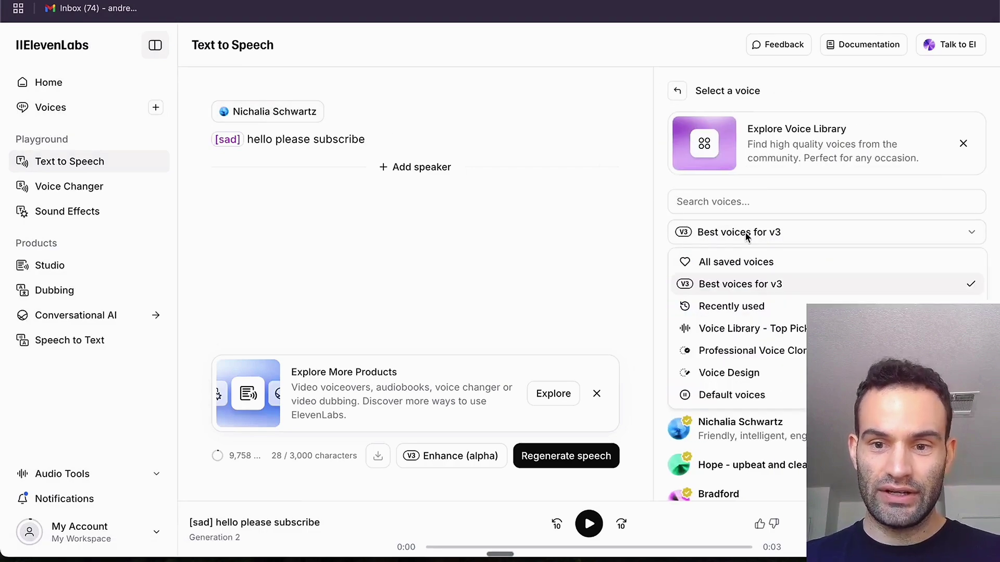
{"action": "left_click", "coordinate": [745, 265]}
{"action": "left_click", "coordinate": [741, 291]}
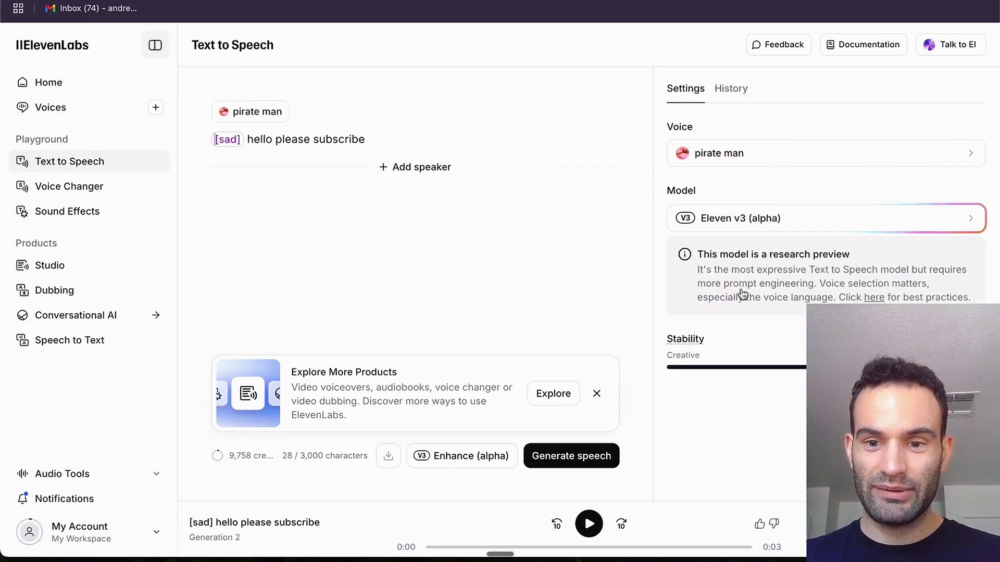
{"action": "left_click", "coordinate": [584, 453]}
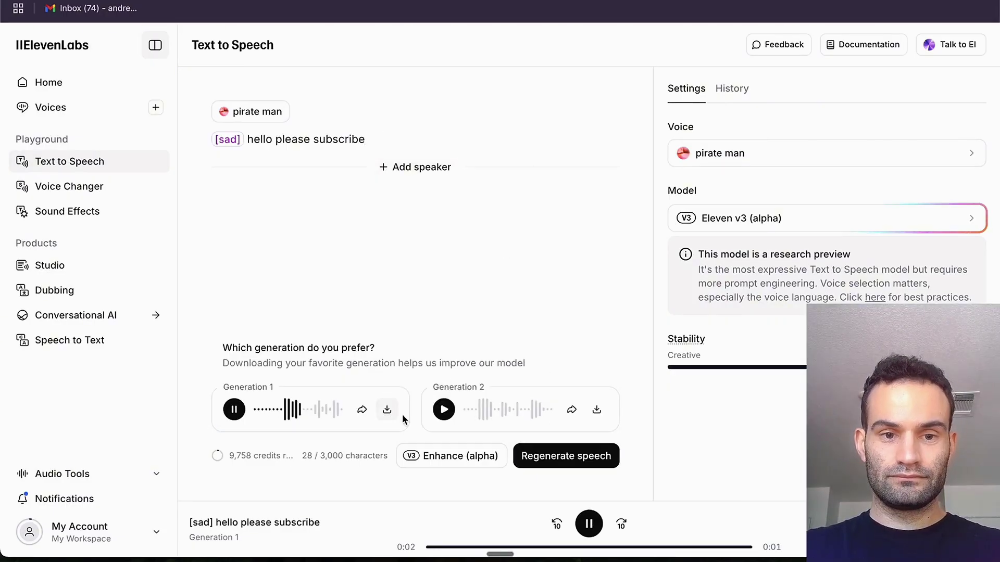
{"action": "left_click", "coordinate": [444, 410]}
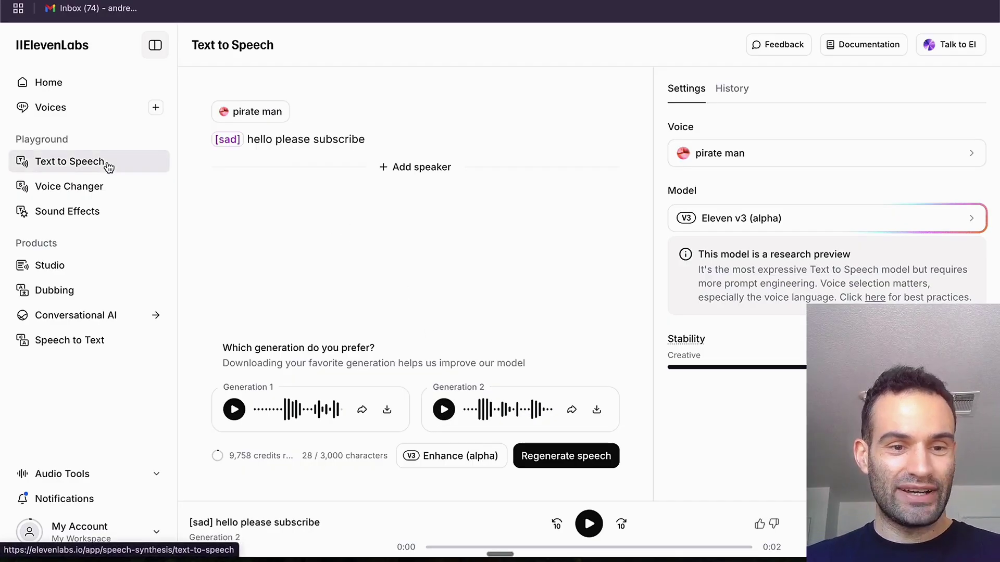
- Record a short microphone clip in Voice Changer and convert it to the pirate man voice
{"action": "left_click", "coordinate": [84, 188]}
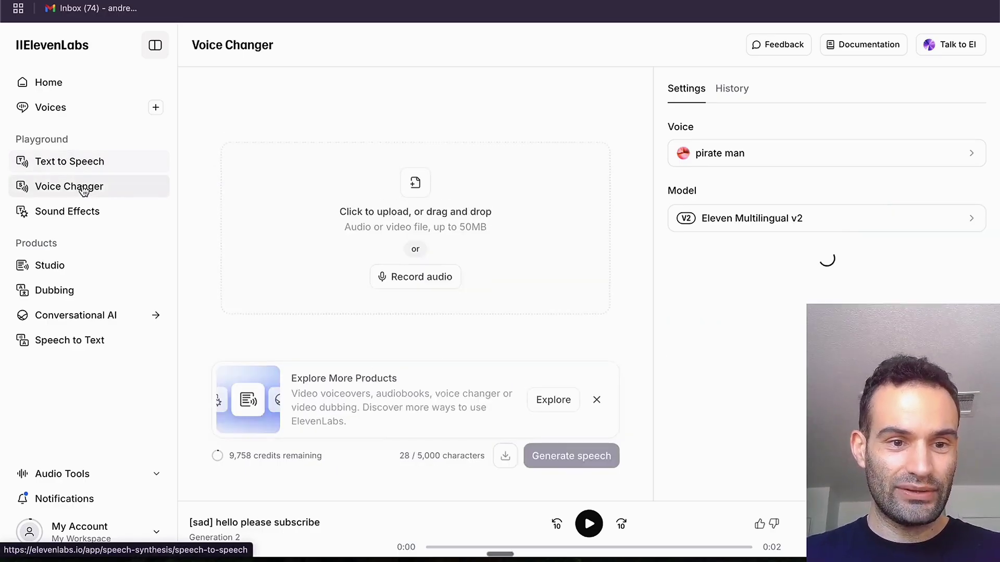
{"action": "left_click", "coordinate": [431, 257]}
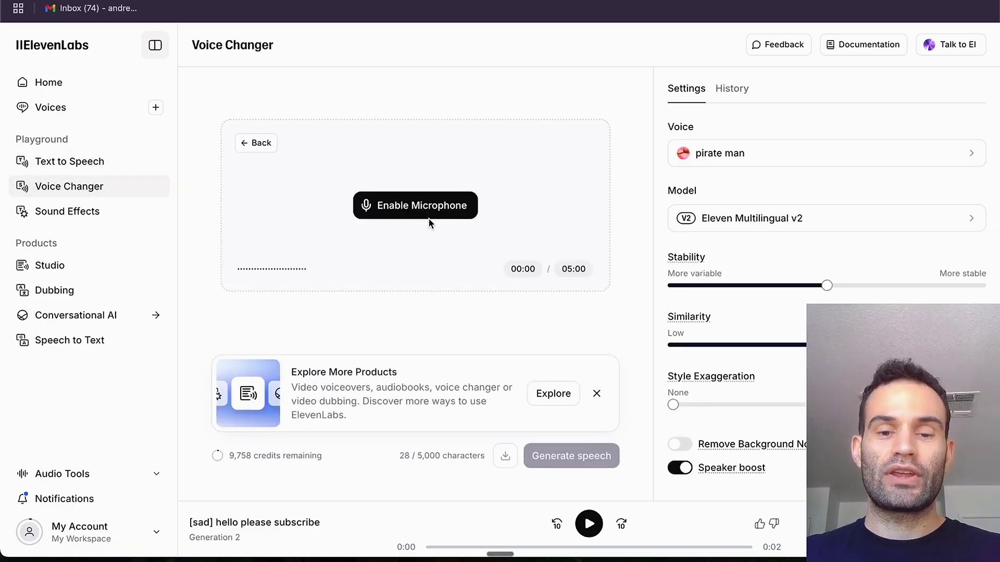
{"action": "left_click", "coordinate": [418, 206]}
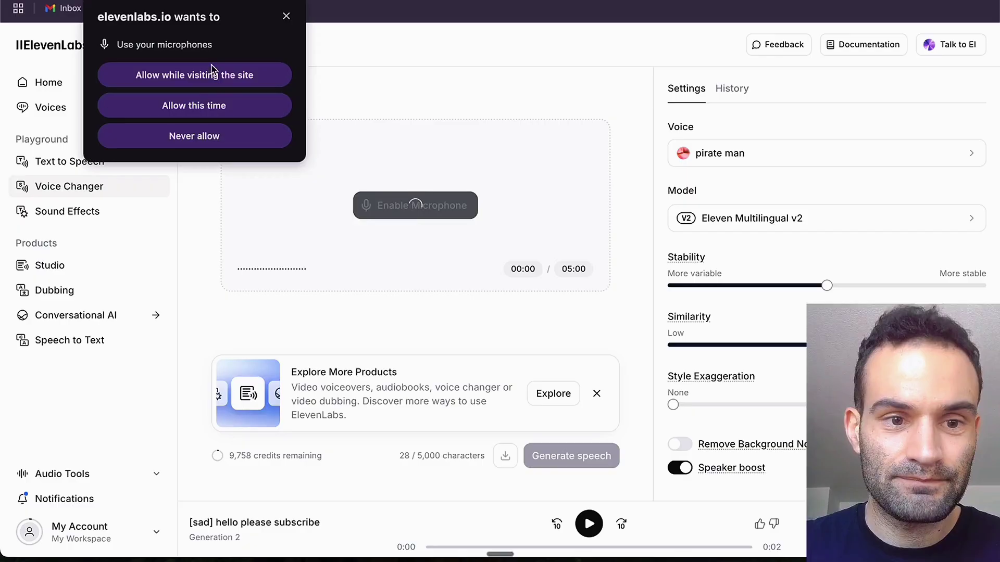
{"action": "left_click", "coordinate": [245, 76]}
{"action": "left_click", "coordinate": [386, 216]}
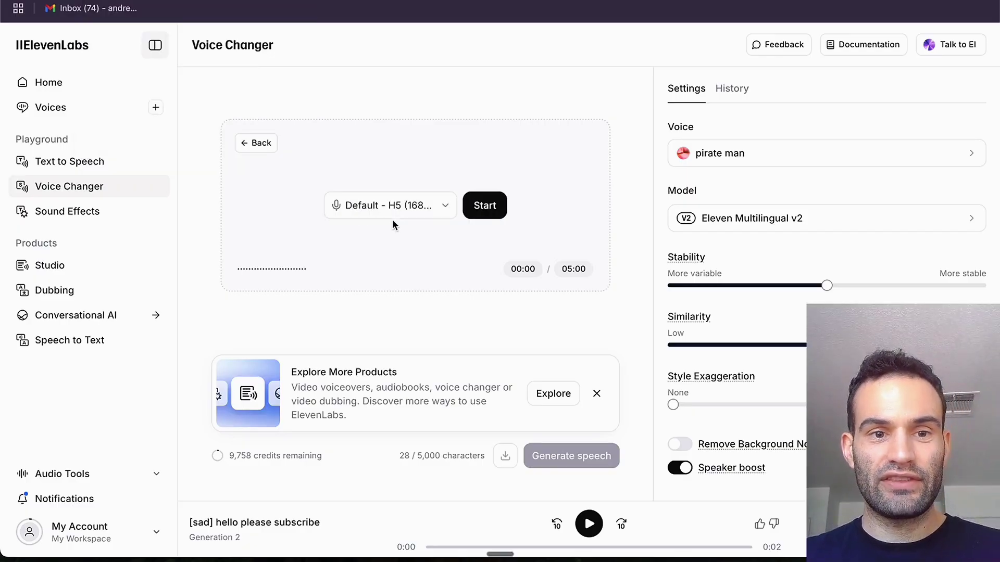
{"action": "left_click", "coordinate": [482, 206]}
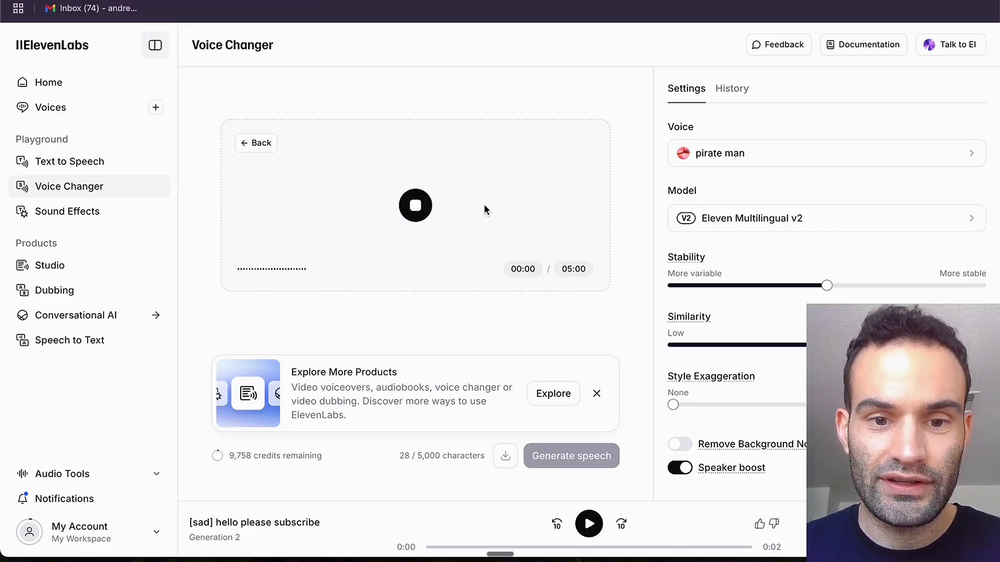
{"action": "left_click", "coordinate": [484, 210]}
{"action": "left_click", "coordinate": [573, 462]}
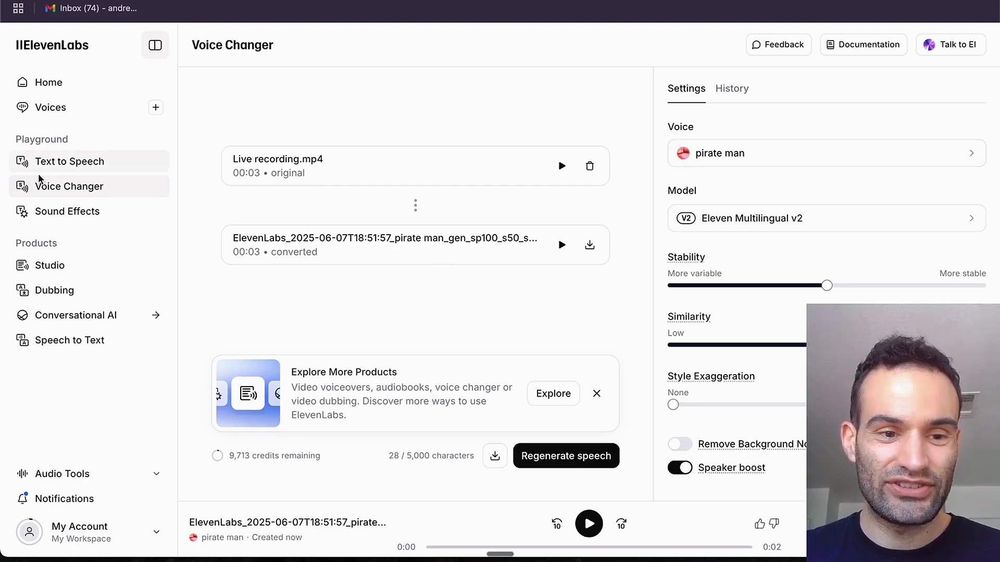
- Generate 'cat purring' sound effects, play Samples 1 and 2, and download Sample 2
{"action": "left_click", "coordinate": [70, 211]}
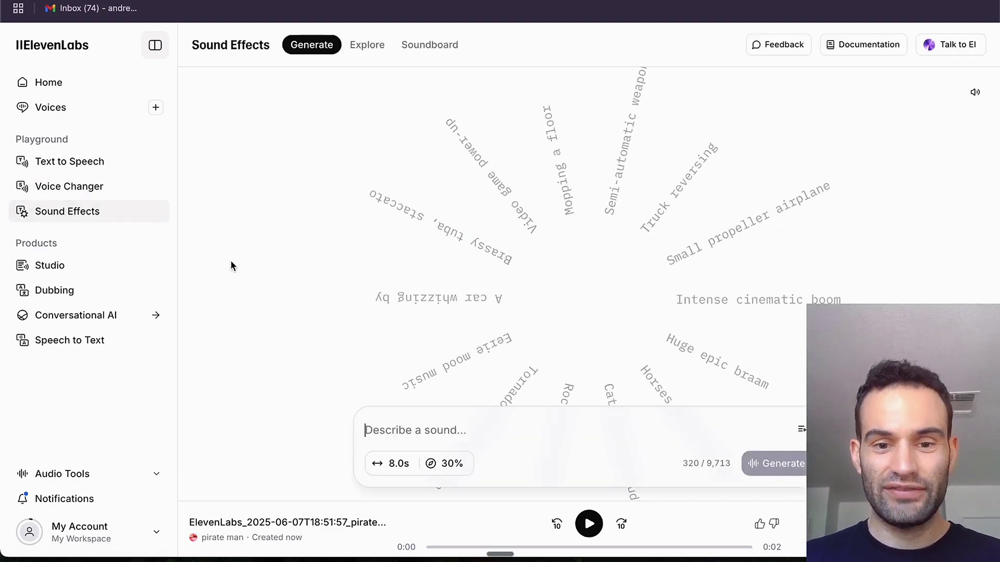
{"action": "type", "text": "cat purring"}
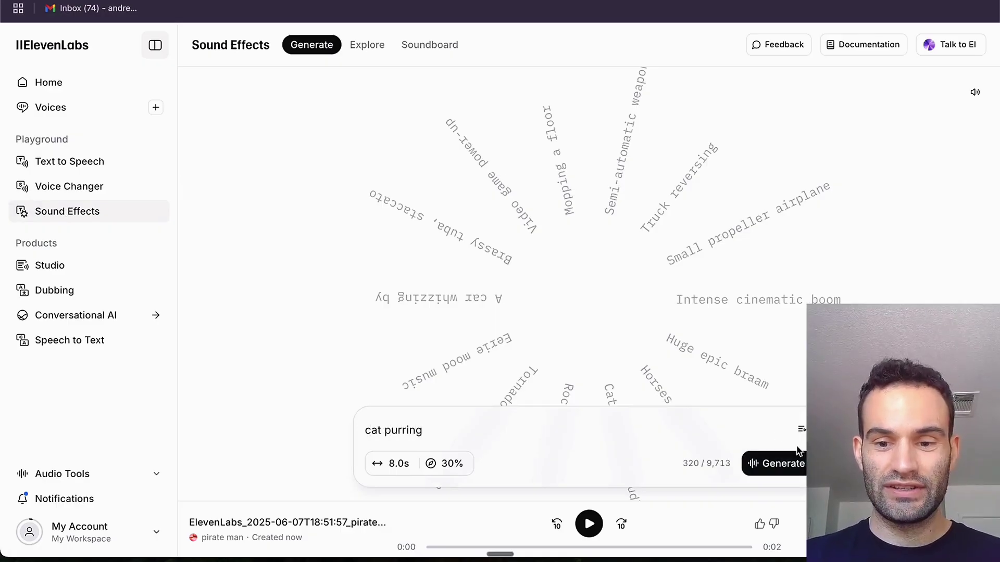
{"action": "left_click", "coordinate": [796, 461]}
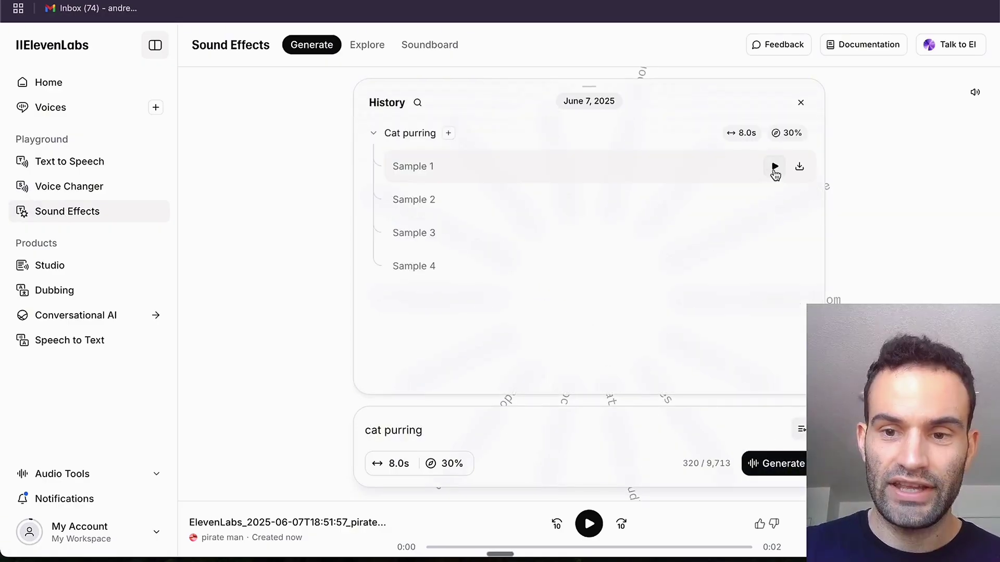
{"action": "left_click", "coordinate": [774, 167]}
{"action": "left_click", "coordinate": [774, 200]}
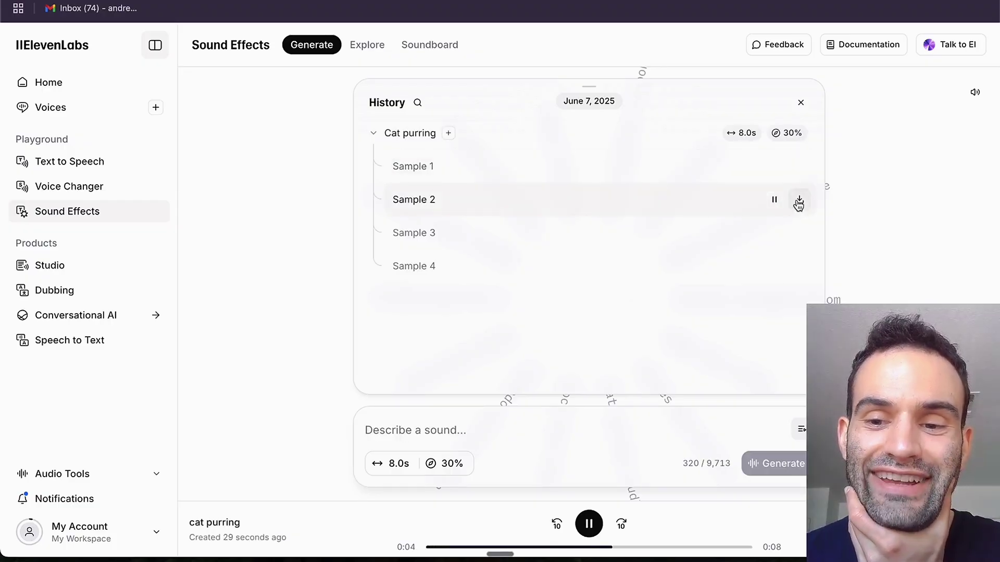
{"action": "left_click", "coordinate": [800, 201]}
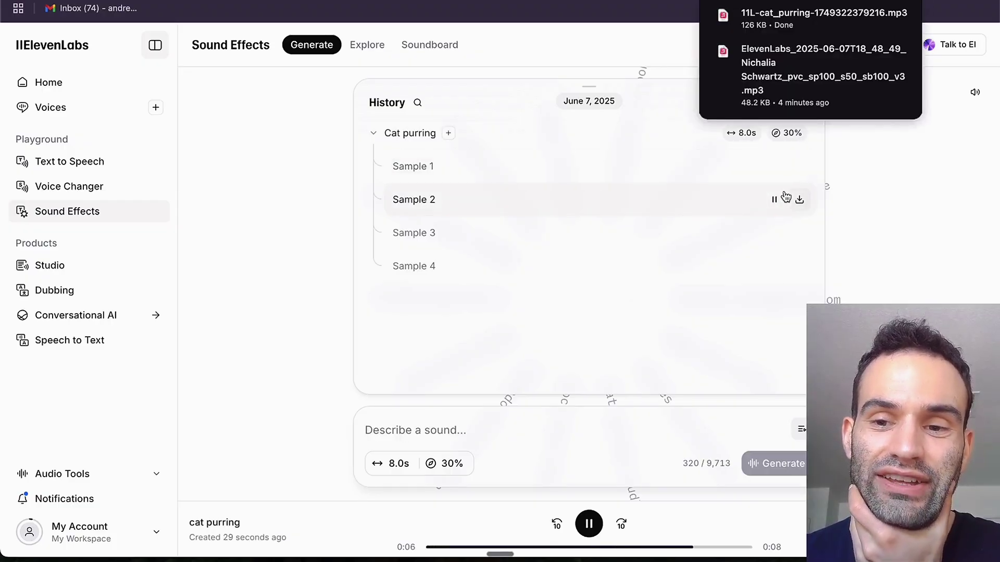
- Start a blank Studio project and type several lines of placeholder text
{"action": "left_click", "coordinate": [73, 270]}
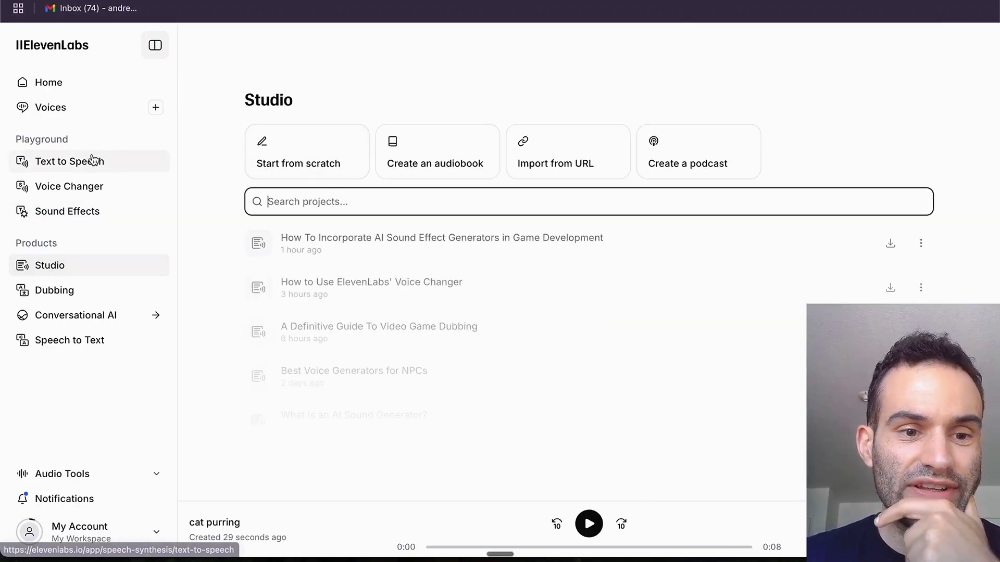
{"action": "left_click", "coordinate": [302, 148]}
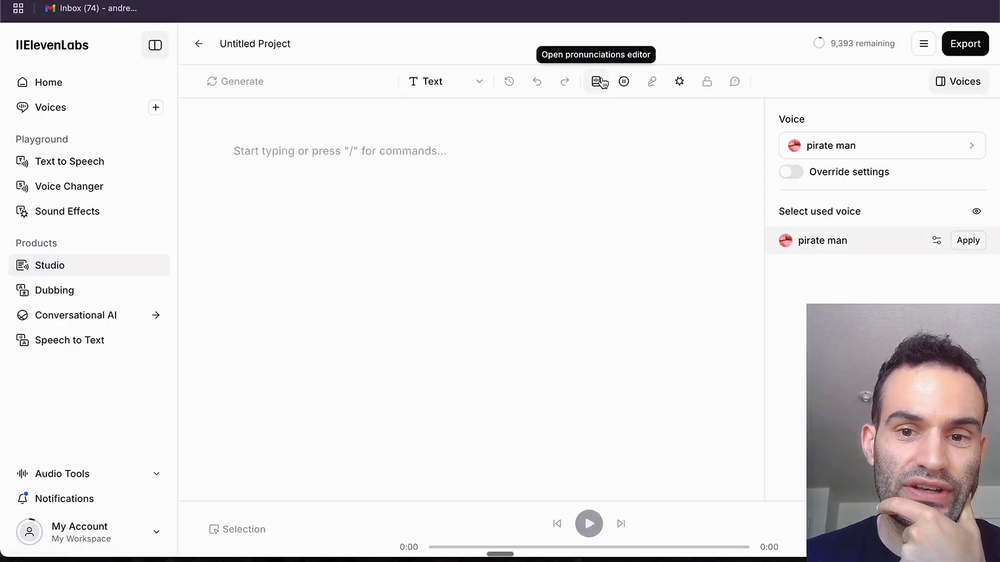
{"action": "left_click", "coordinate": [365, 157]}
{"action": "type", "text": "asdfasdf"}
{"action": "key", "text": "Return"}
{"action": "type", "text": "a"}
{"action": "key", "text": "Return"}
{"action": "type", "text": "sdfasdf"}
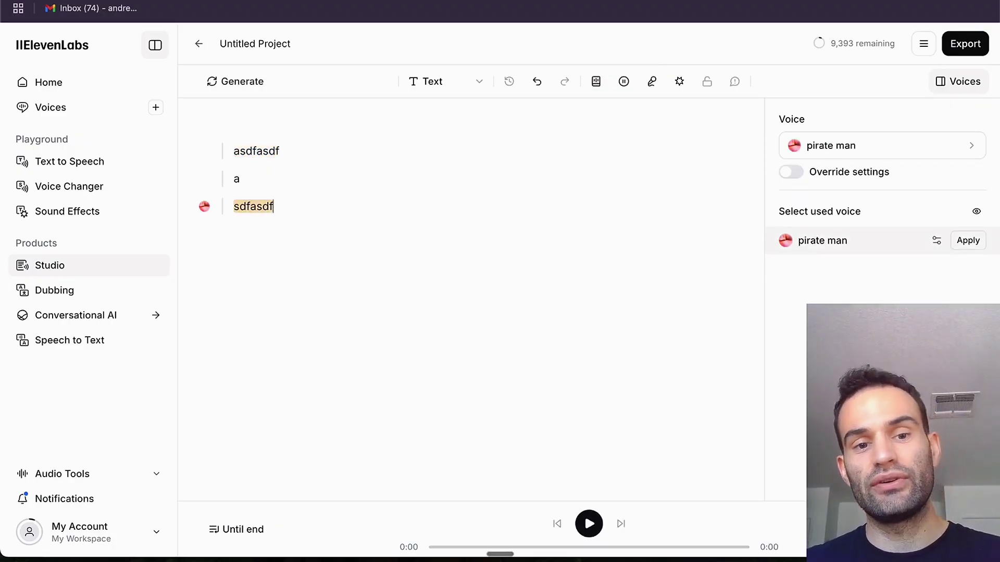
{"action": "key", "text": "Return"}
{"action": "type", "text": "asdf"}
{"action": "key", "text": "Return"}
- Generate pirate man speech for the text, edit the last line, then go to Speech to Text
{"action": "key", "text": "BackSpace"}
{"action": "left_click", "coordinate": [245, 78]}
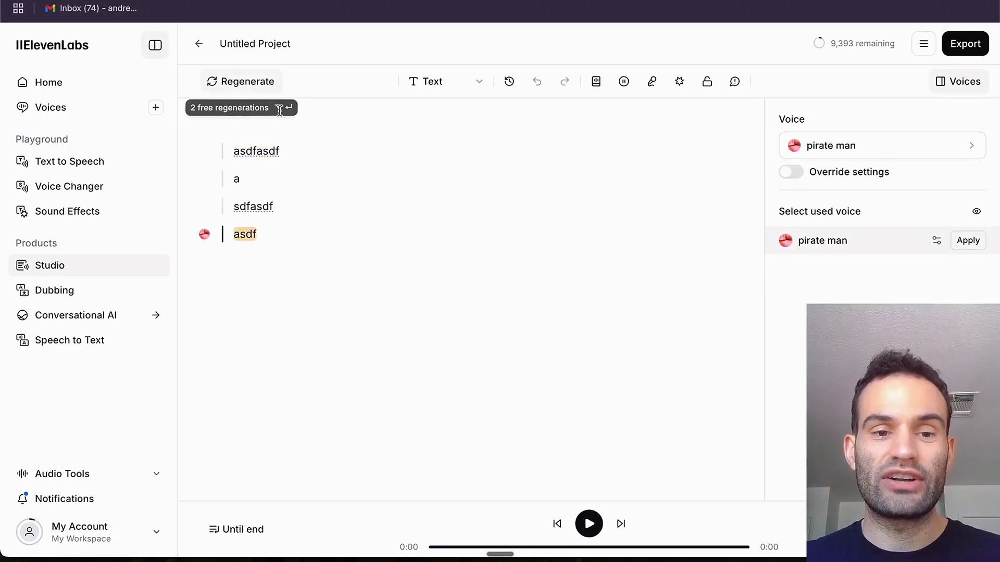
{"action": "mouse_move", "coordinate": [235, 234]}
{"action": "left_mouse_down"}
{"action": "mouse_move", "coordinate": [266, 234]}
{"action": "mouse_move", "coordinate": [240, 206]}
{"action": "left_mouse_up"}
{"action": "left_click", "coordinate": [267, 234]}
{"action": "type", "text": "fdf"}
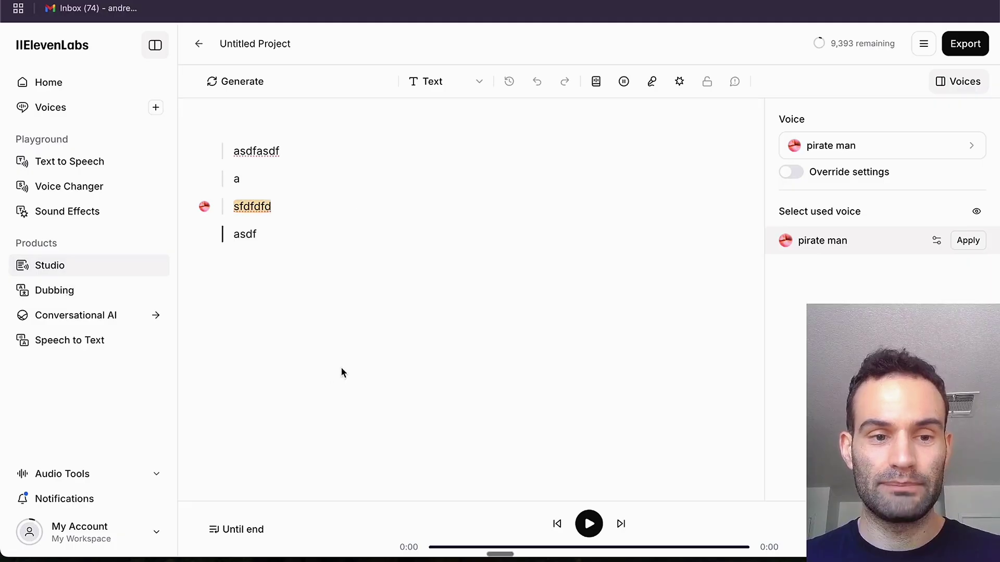
{"action": "left_click", "coordinate": [70, 340]}
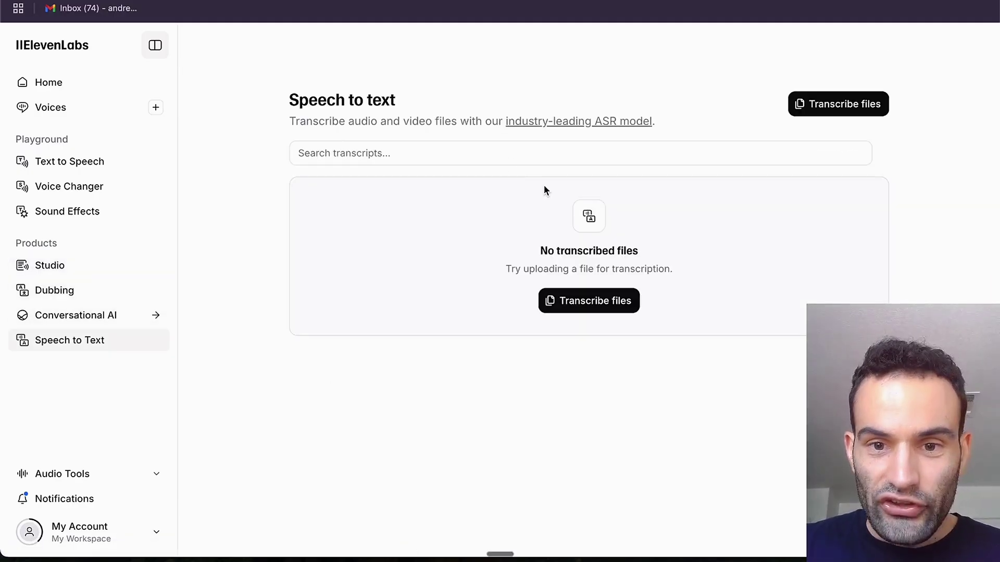
{"action": "left_click", "coordinate": [588, 309]}
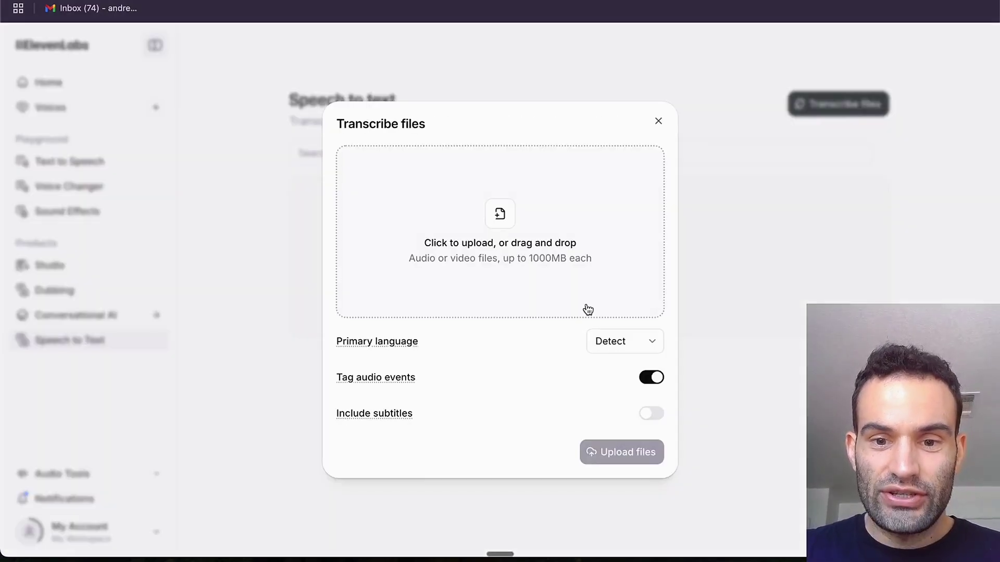
{"action": "left_click", "coordinate": [529, 264]}
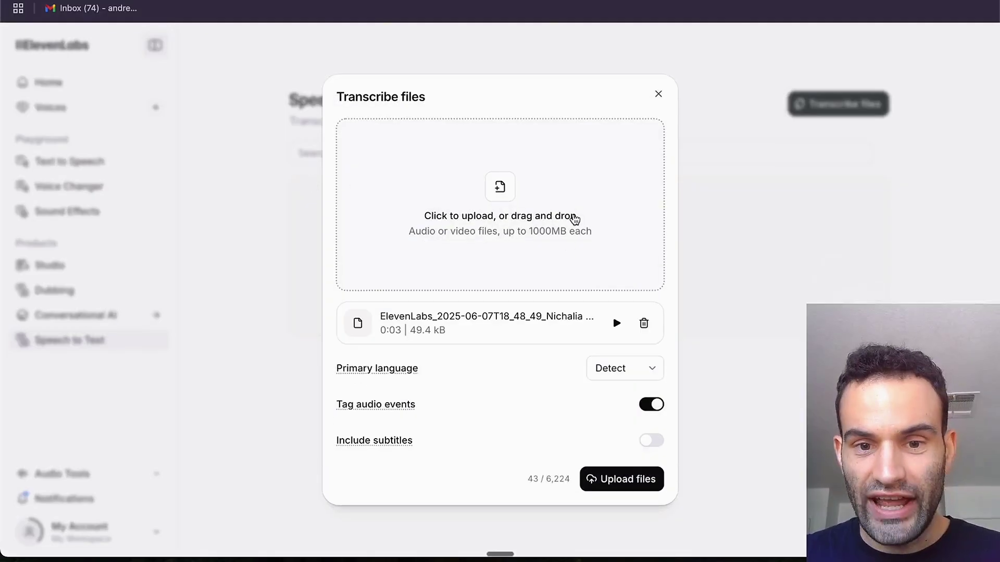
{"action": "left_click", "coordinate": [644, 486]}
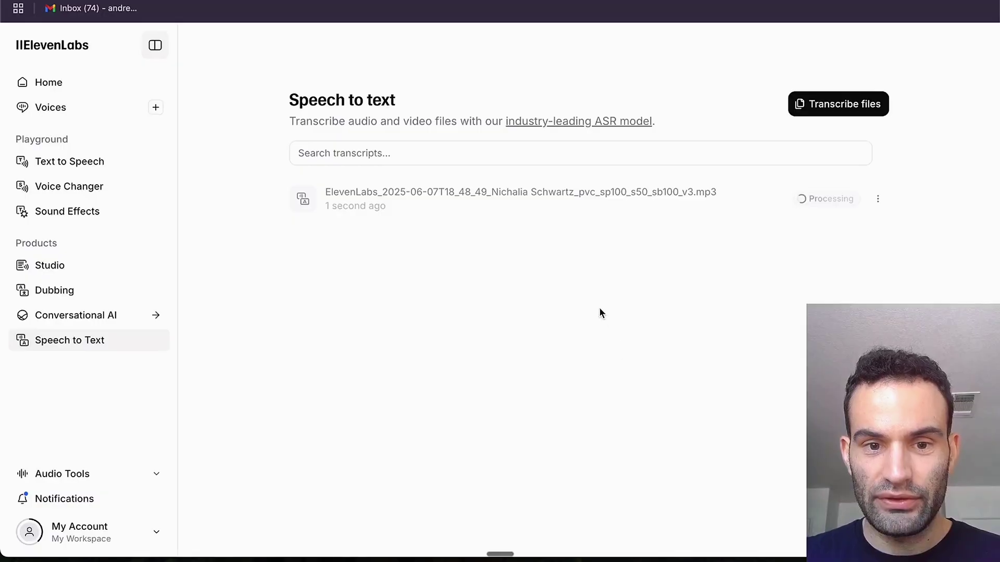
- Quick-export the transcript as a text file and open it to review the text
{"action": "left_click", "coordinate": [877, 198]}
{"action": "mouse_move", "coordinate": [830, 228]}
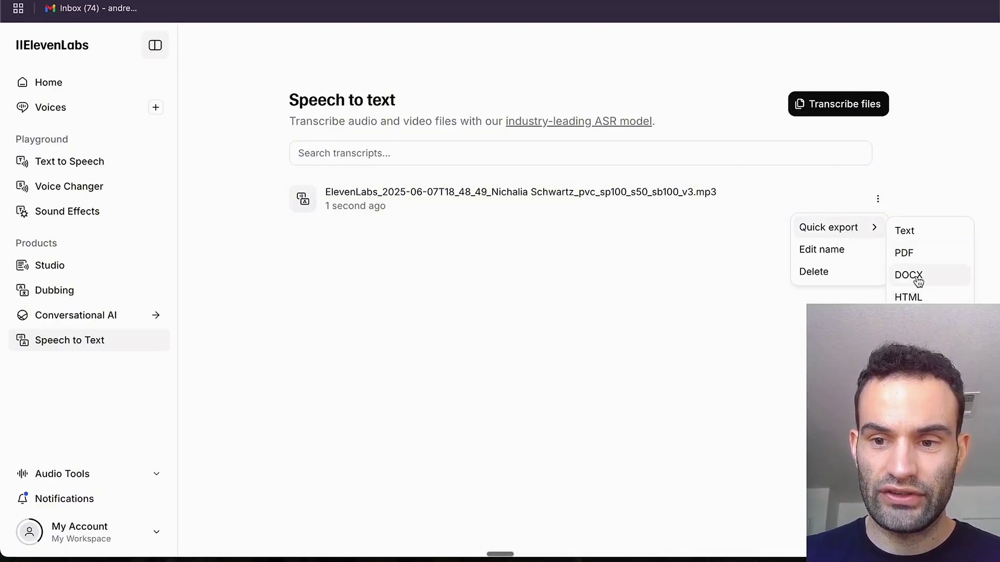
{"action": "left_click", "coordinate": [924, 229]}
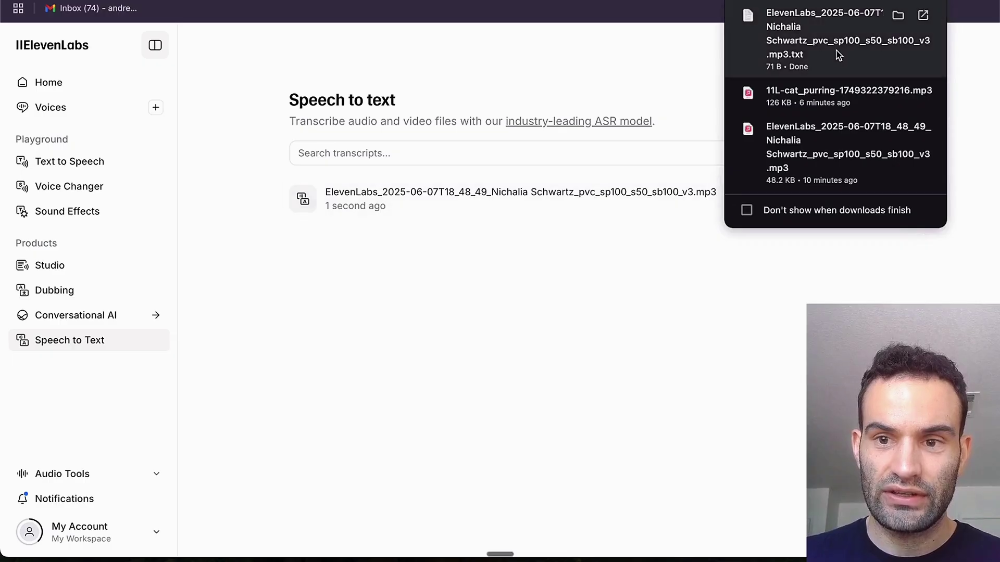
{"action": "left_click", "coordinate": [837, 36]}
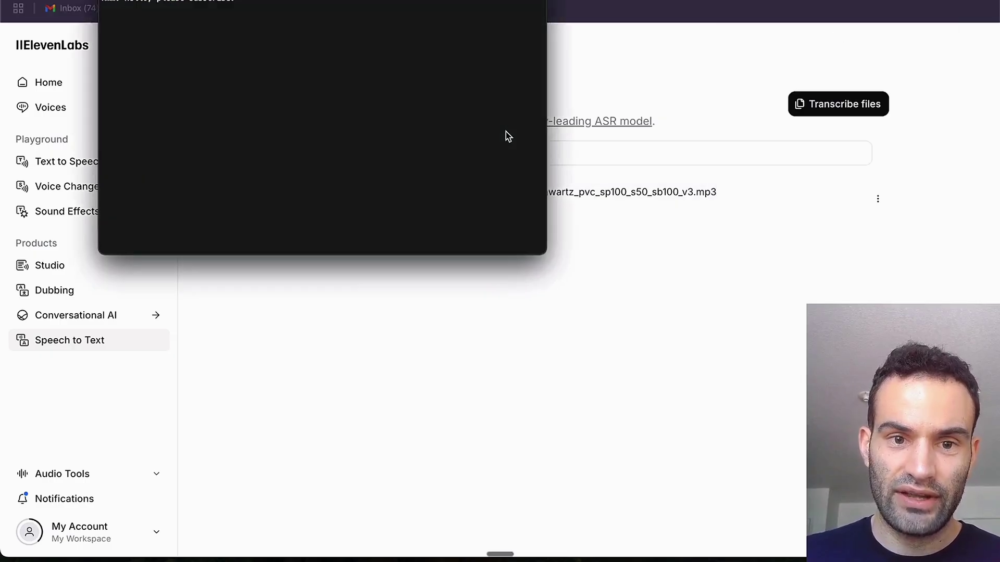
{"action": "left_click_drag", "start_coordinate": [236, 2], "coordinate": [100, 3]}
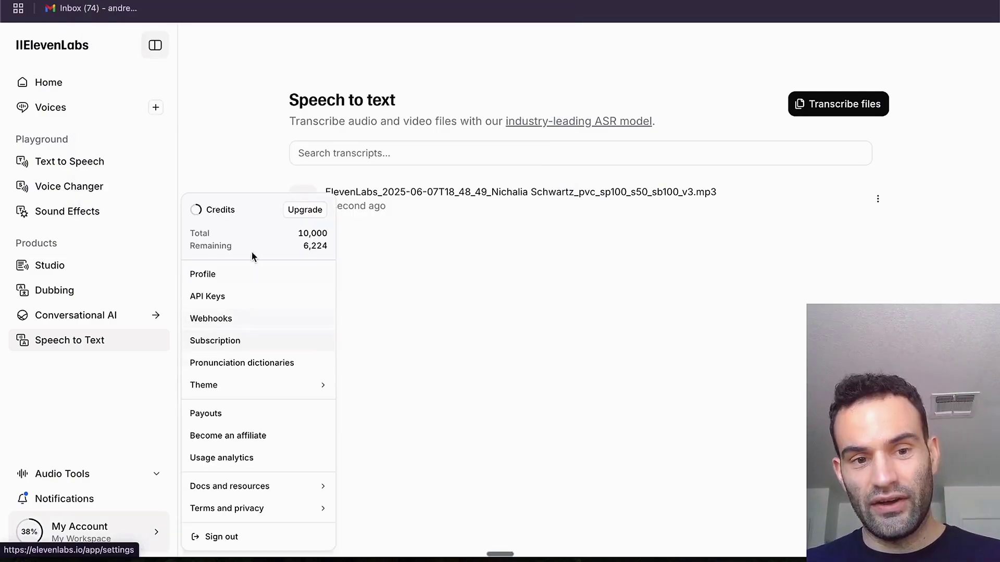
- Check the 6,181 remaining credits and compare the Starter, Creator and Pro plans
{"action": "left_click_drag", "start_coordinate": [305, 244], "coordinate": [332, 249]}
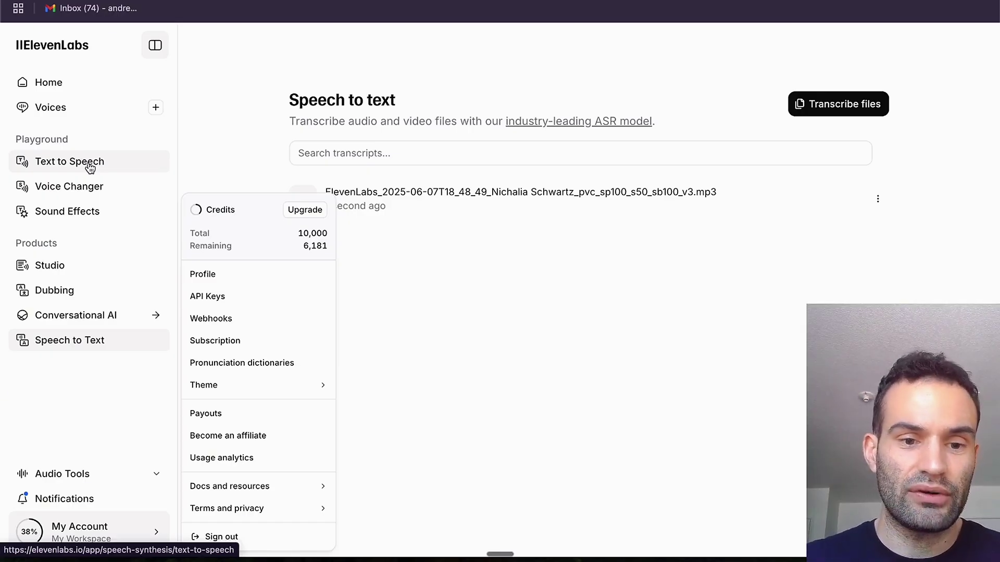
{"action": "left_click", "coordinate": [391, 150]}
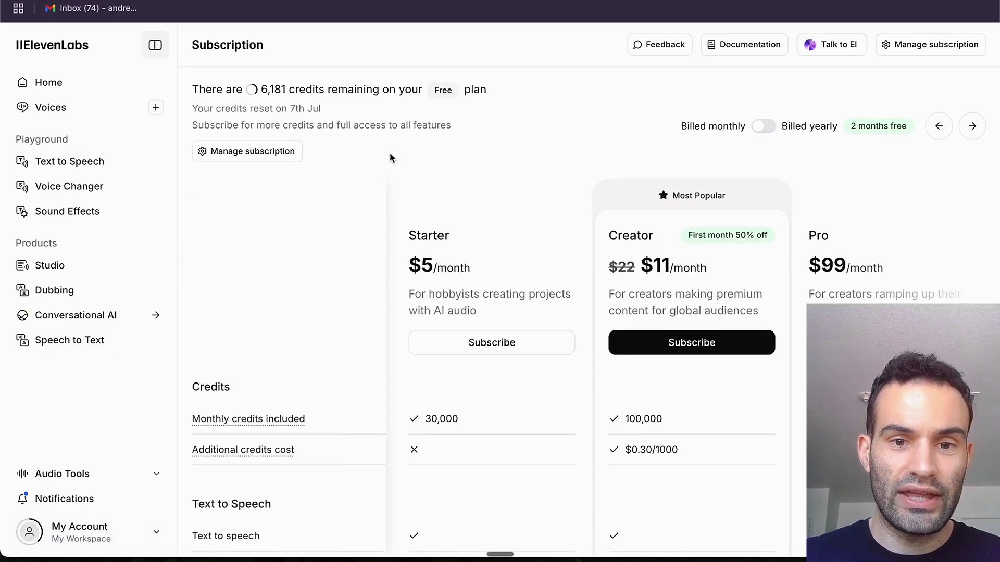
{"action": "scroll", "coordinate": [572, 382], "scroll_direction": "left", "scroll_amount": 1}
{"action": "scroll", "coordinate": [573, 382], "scroll_direction": "down", "scroll_amount": 2}
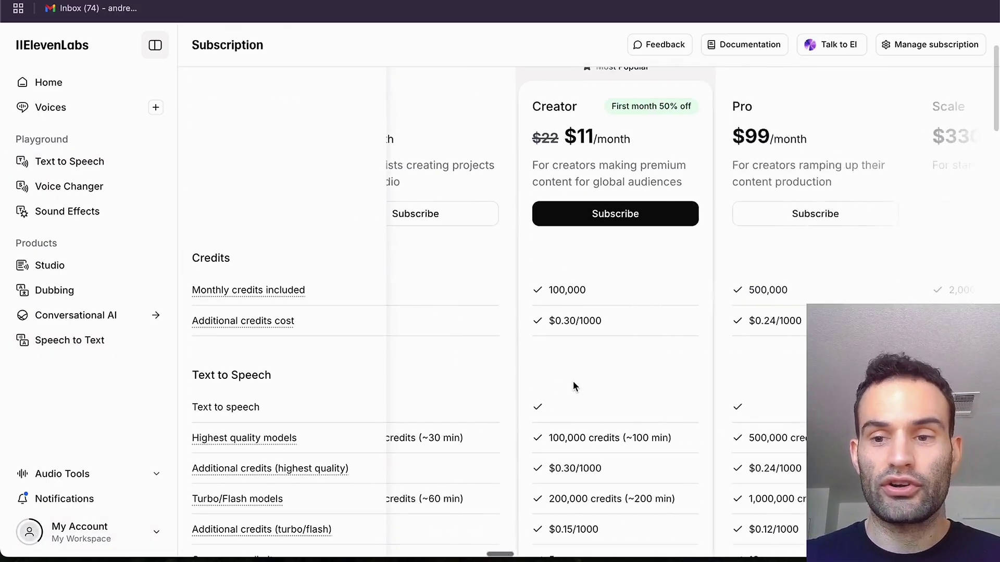